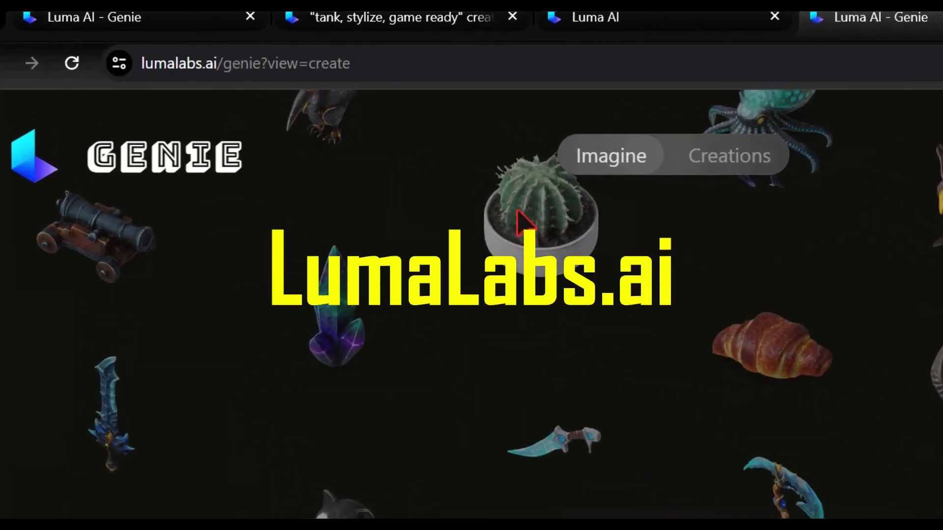
Step: Generate models from the prompt 'car stylize, game ready.' and orbit the orange car result
text(car )
text( game ready.)
click(605, 448)
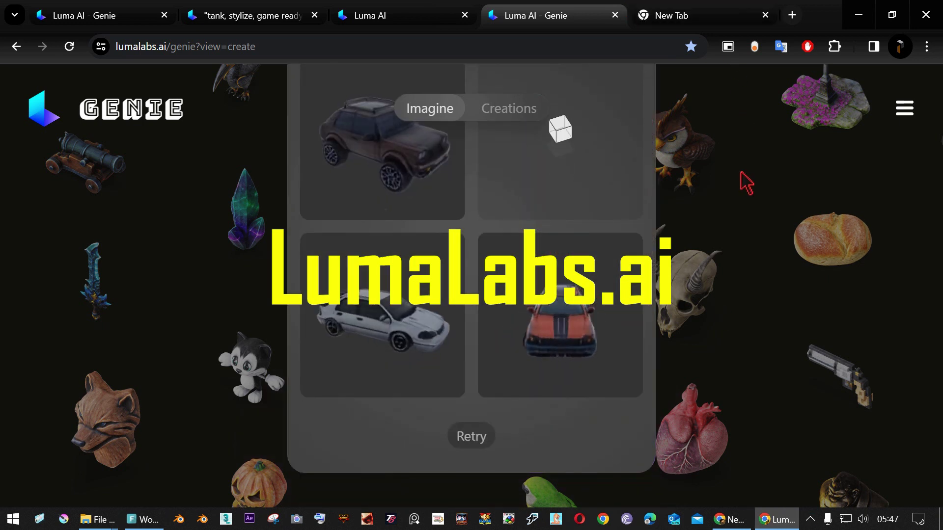
click(524, 249)
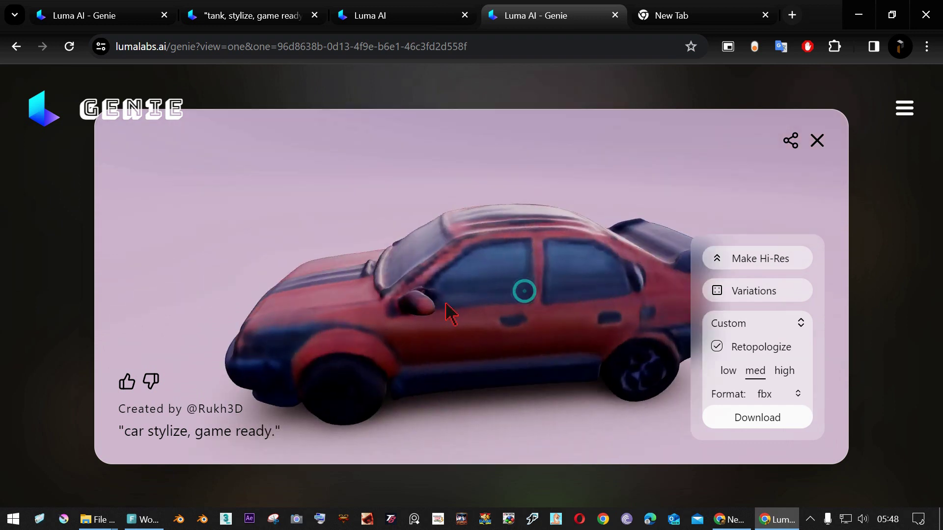
drag(447, 313, 570, 336)
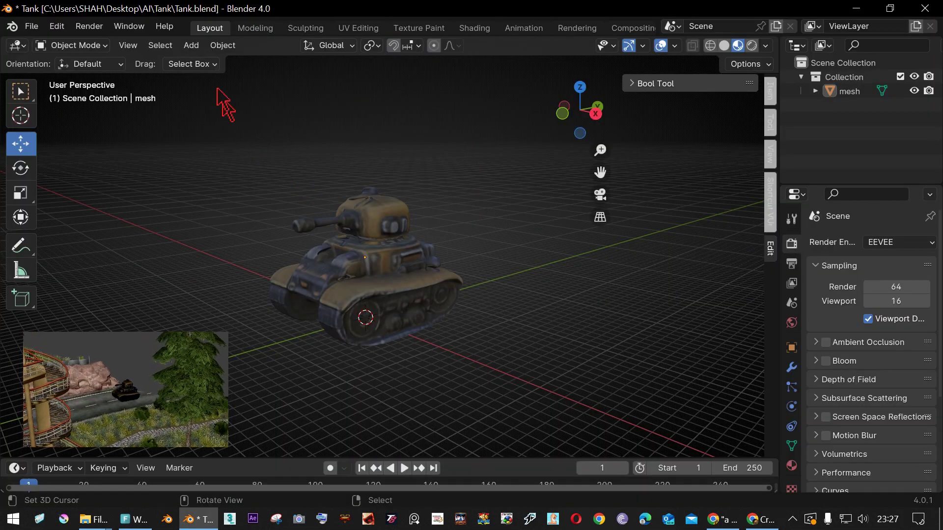
Step: Add an armature, enable its In Front display, and scale the bone to fit the tank
click(191, 45)
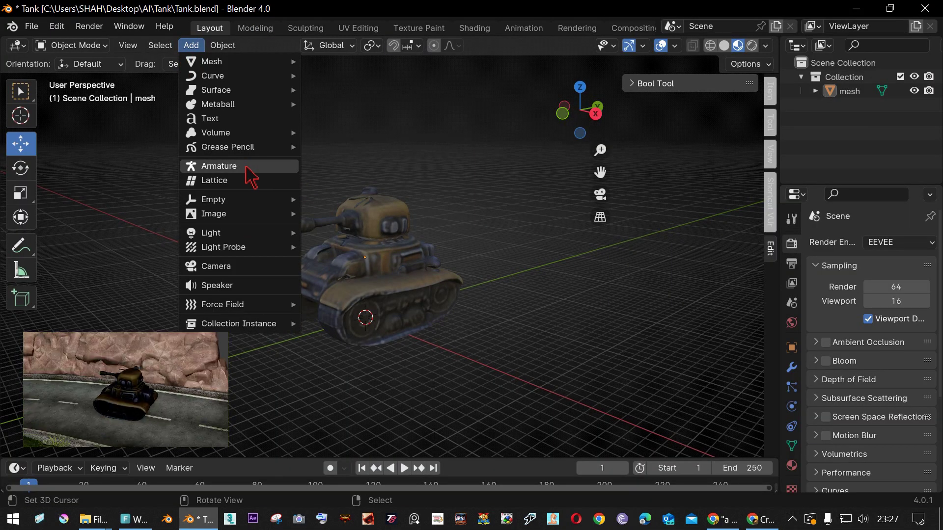
click(250, 169)
middle_drag(422, 344, 526, 357)
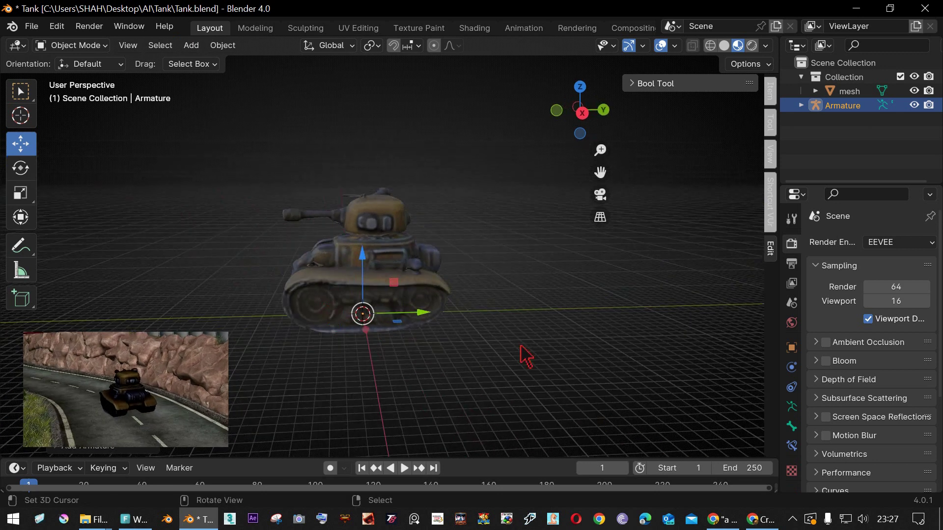
click(793, 426)
click(792, 406)
scroll(833, 444, down, 1)
scroll(859, 448, down, 3)
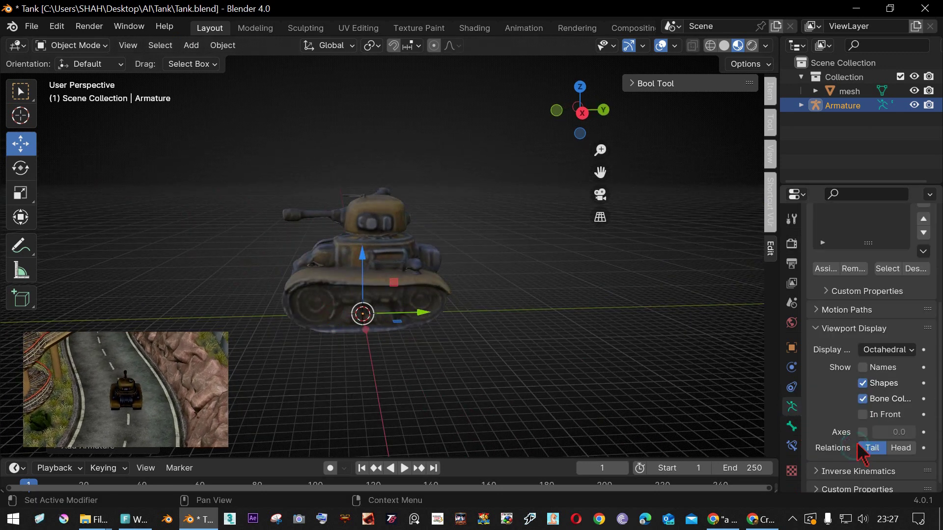
key(s)
click(560, 286)
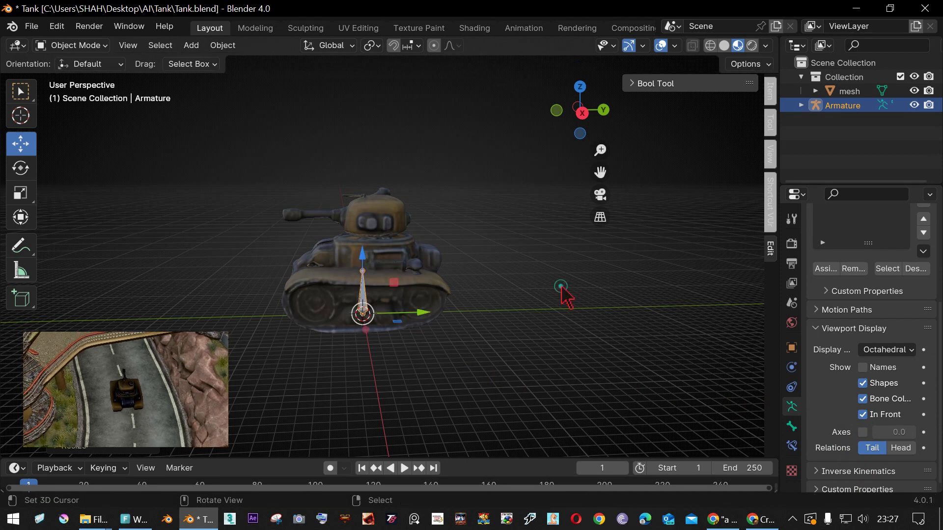
Step: In the right orthographic view, add a second bone up in the turret, connected to the first
key(KP_5)
key(KP_3)
key(Tab)
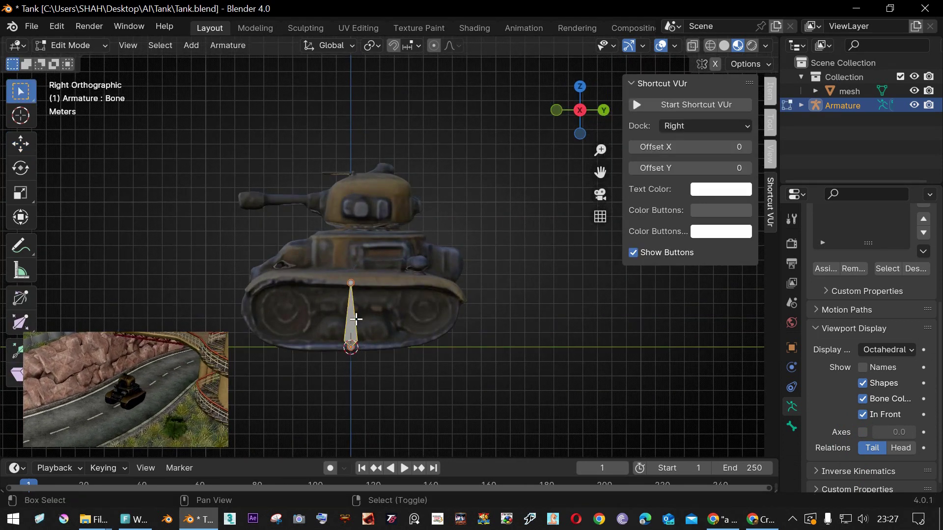
key(shift+d)
click(369, 237)
shift+click(347, 300)
key(ctrl+p)
key(Tab)
Step: Parent the tank mesh to the armature With Empty Groups
click(400, 248)
shift+click(369, 252)
key(ctrl+p)
click(369, 253)
Step: Select the tank mesh and enter Weight Paint mode with the Gradient tool
click(367, 236)
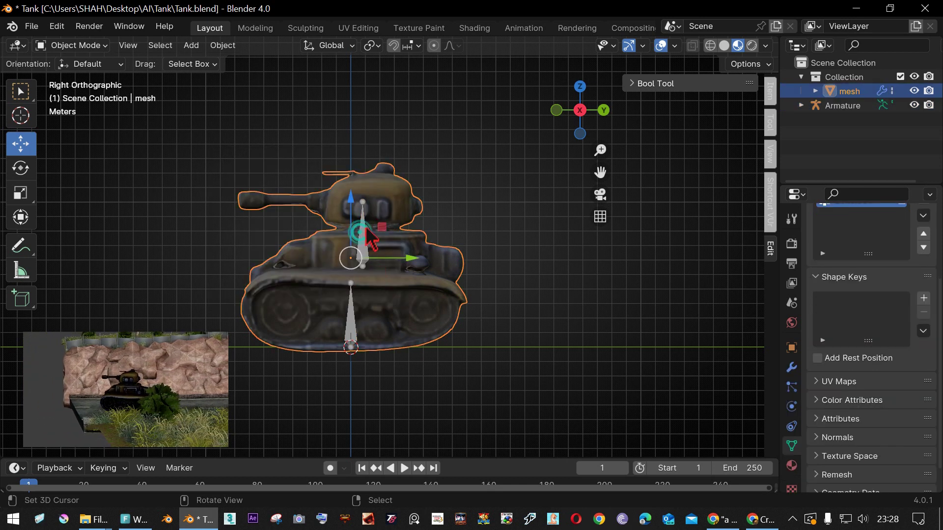
shift+click(373, 235)
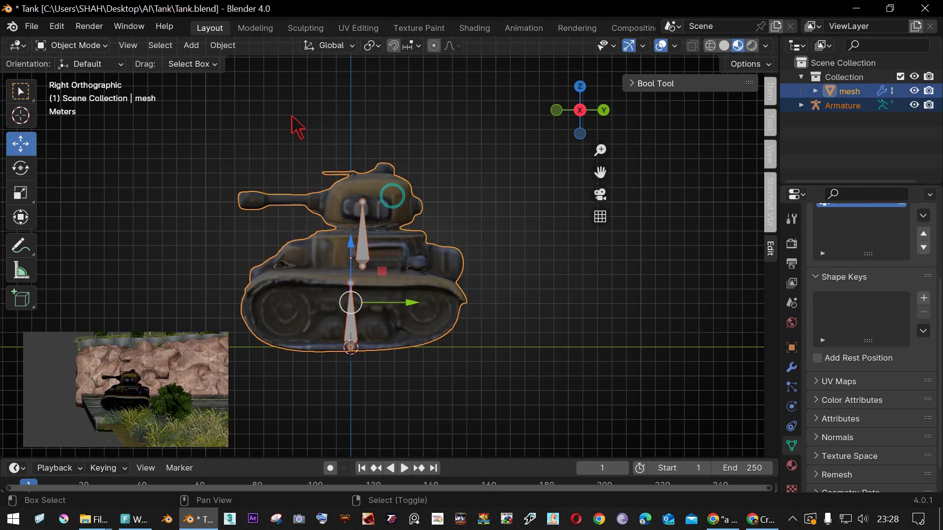
click(97, 49)
click(79, 124)
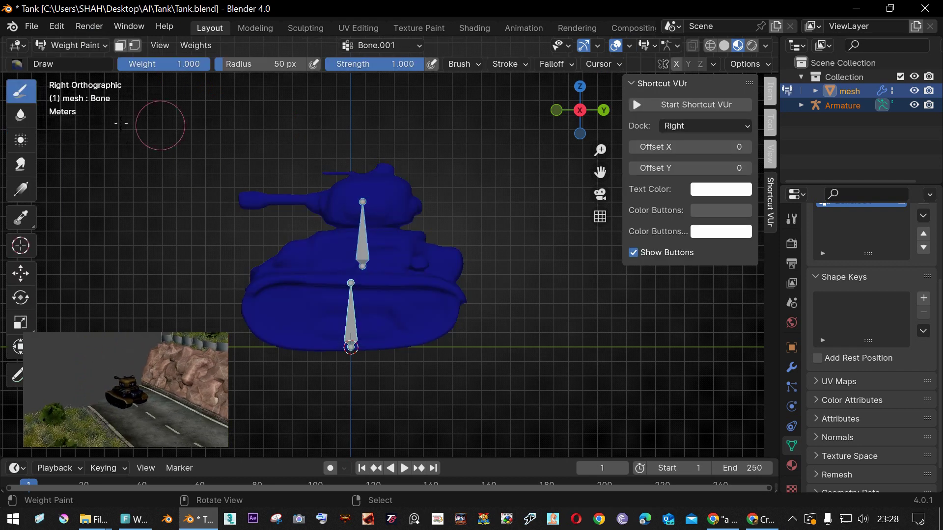
click(20, 189)
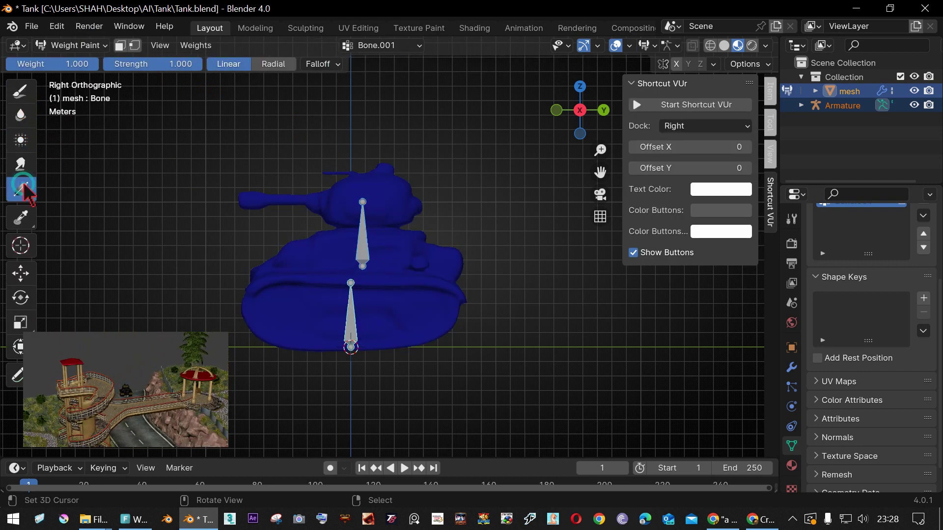
Step: Gradient-paint the hull to the lower Bone and the turret to Bone.001, then return to Object Mode
ctrl+click(362, 231)
drag(350, 378, 353, 184)
drag(358, 361, 349, 258)
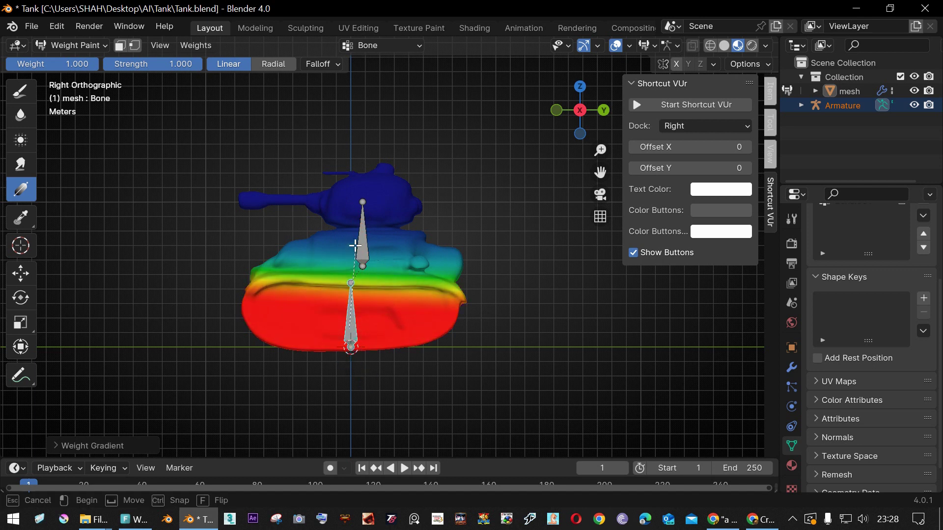
ctrl+click(364, 227)
mouse_move(362, 177)
mouse_down()
mouse_move(373, 245)
mouse_move(363, 339)
mouse_up()
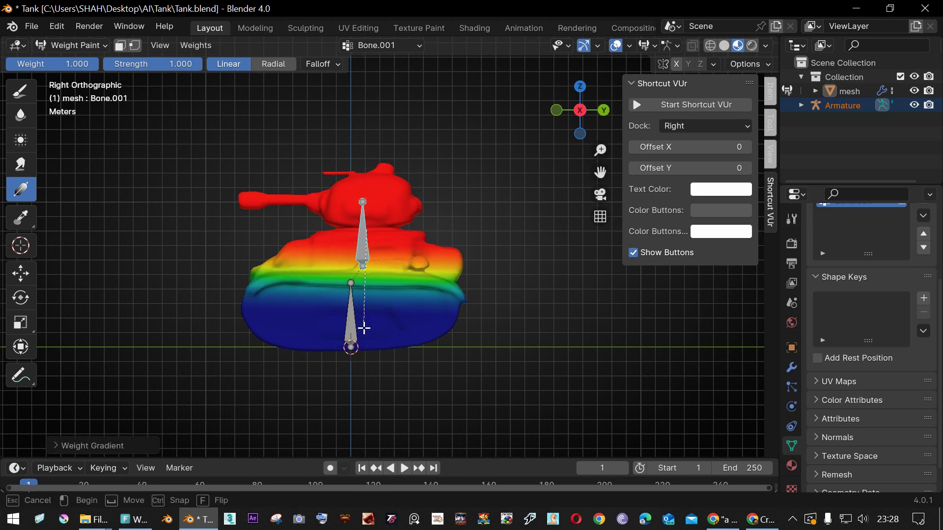
key(Tab)
key(Tab)
key(ctrl+Tab)
click(301, 238)
Step: Put the armature in Pose Mode and test-move the turret bone, cancelling the move
click(362, 235)
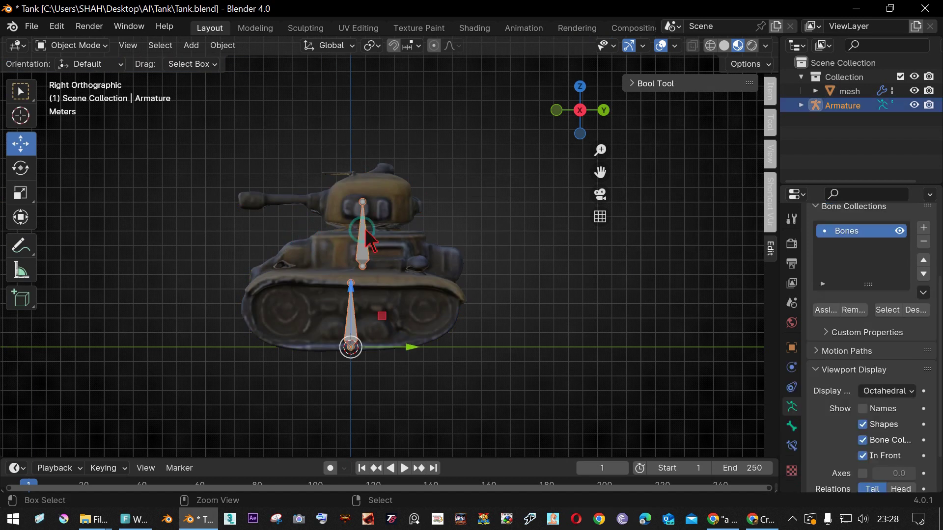
key(ctrl+Tab)
key(g)
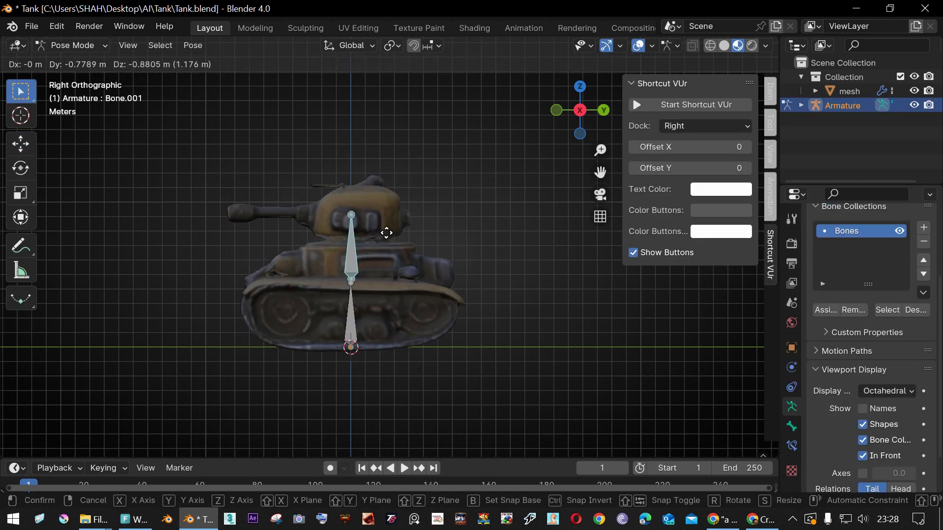
right_click(375, 226)
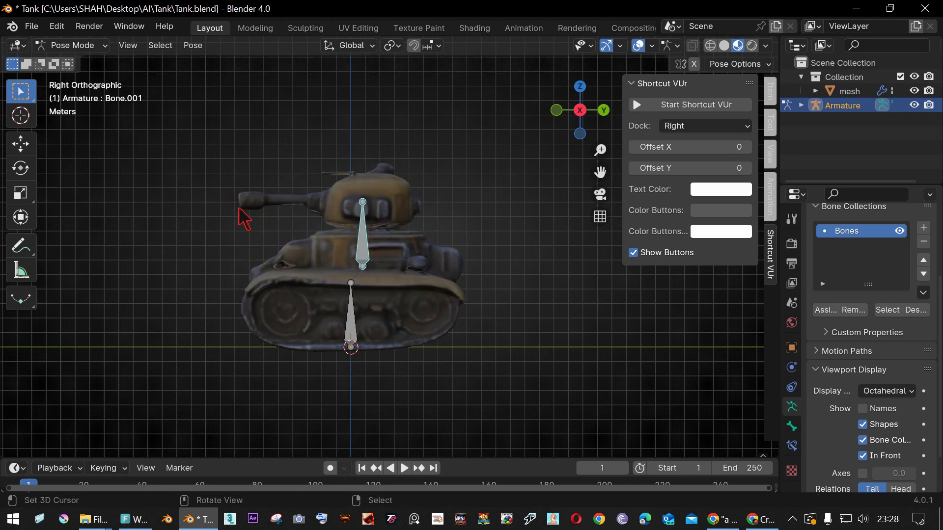
Step: Turn the enlarged timeline into a Graph Editor and key Bone.001's location at frame 1
drag(483, 430, 491, 376)
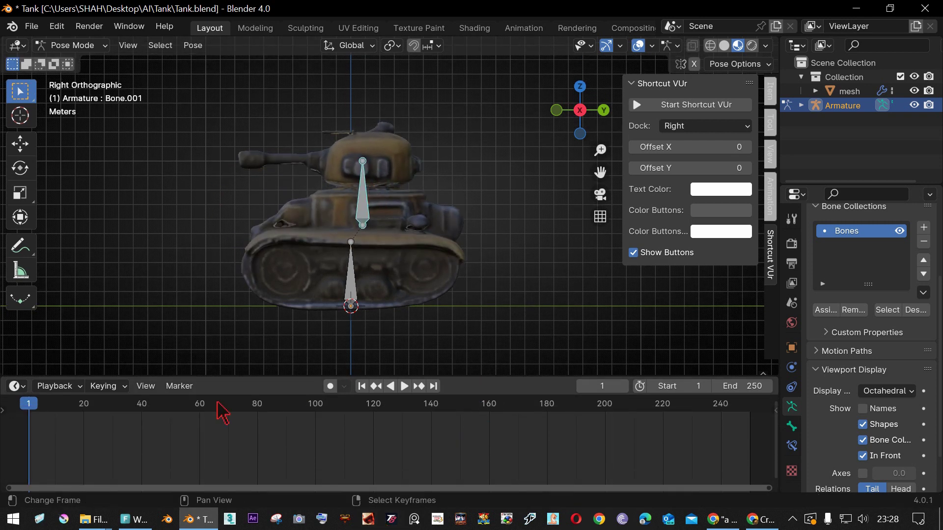
click(14, 386)
click(215, 275)
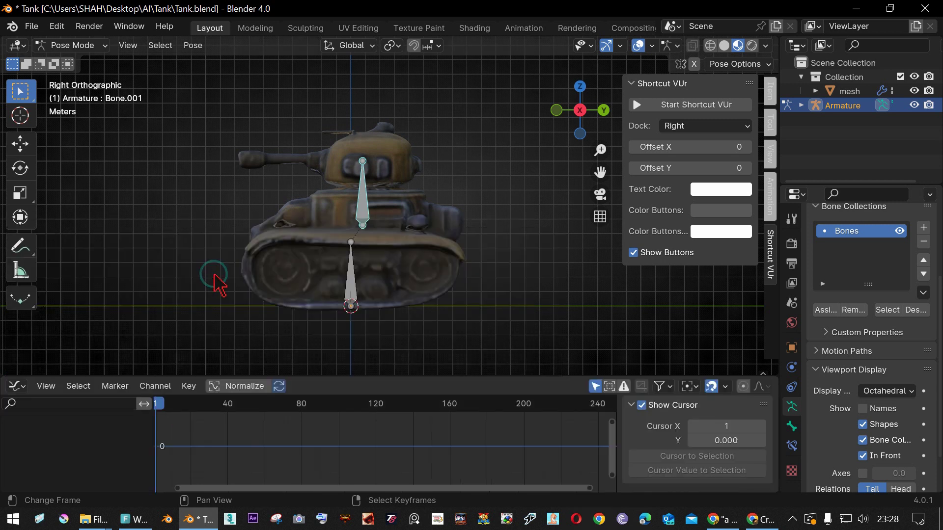
scroll(284, 473, down, 1)
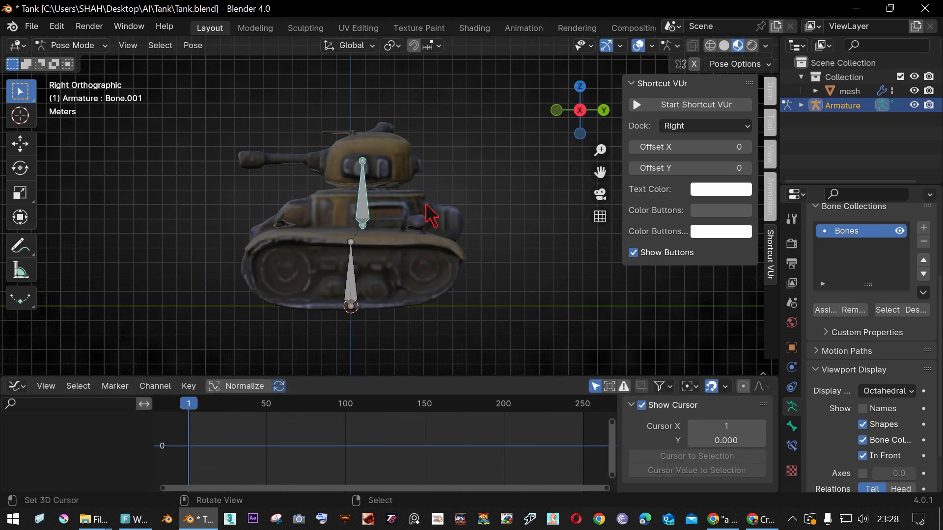
key(k)
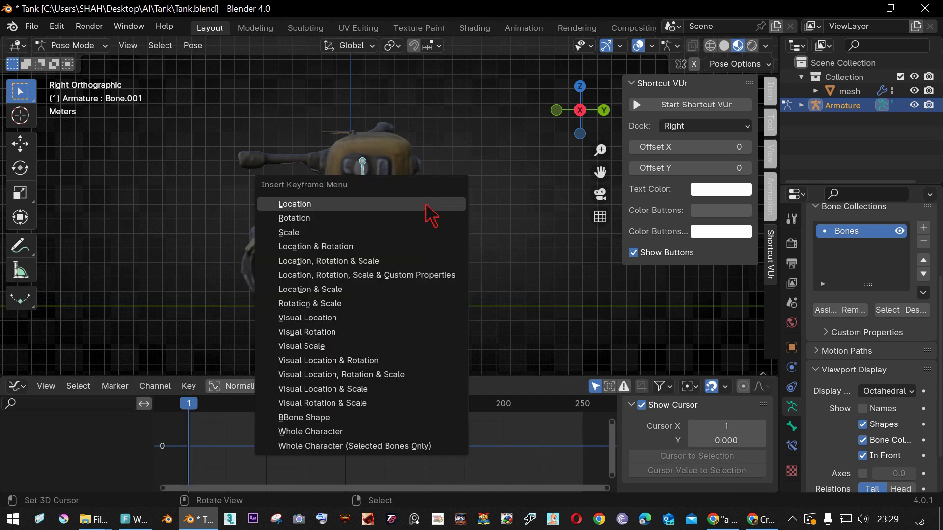
click(426, 204)
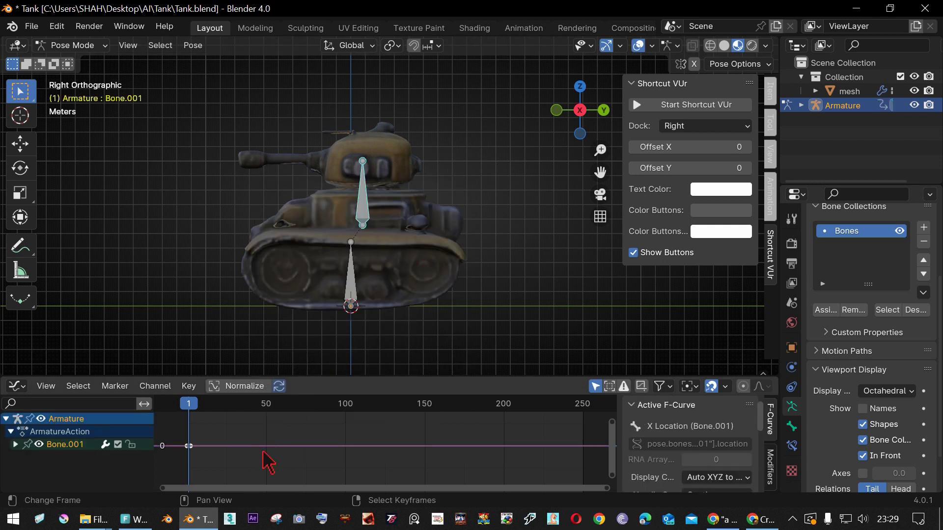
Step: Add a Noise modifier to Bone.001's location curves and expand its location channels in the Graph Editor
click(774, 462)
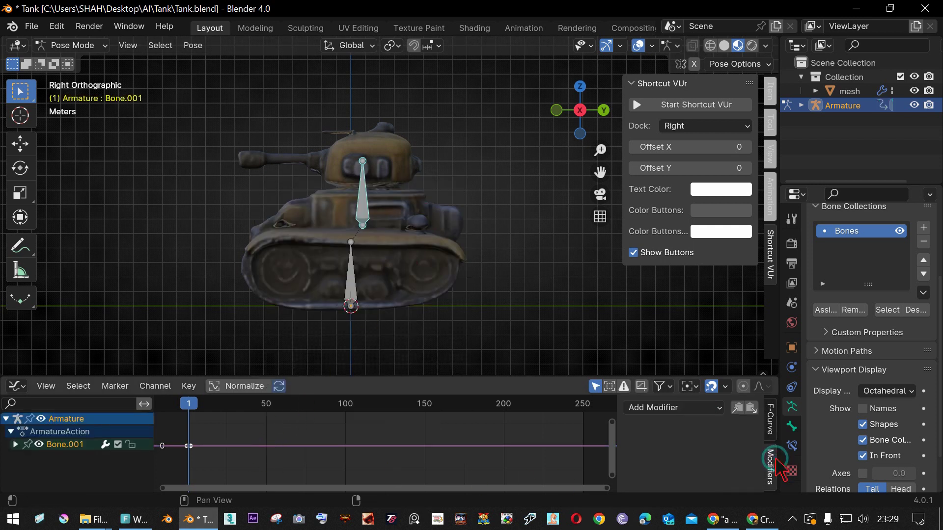
click(685, 409)
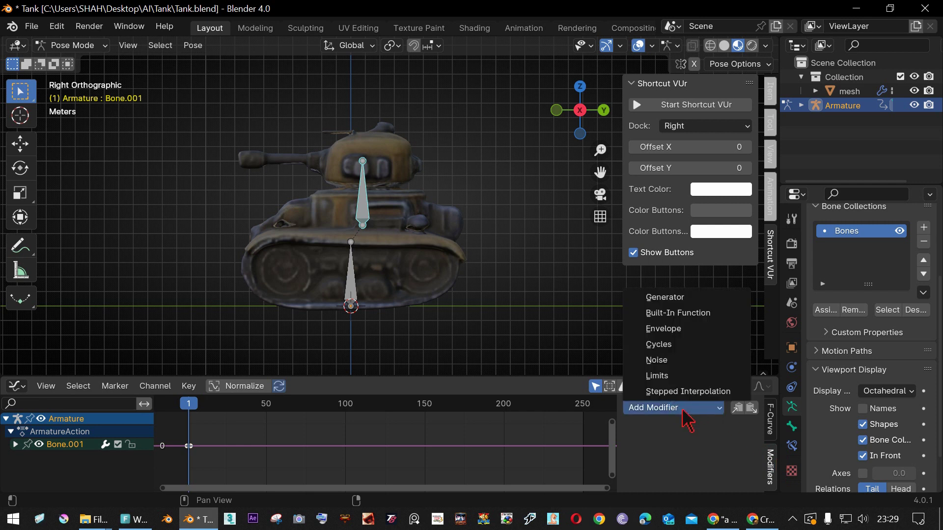
click(679, 361)
click(14, 444)
scroll(73, 461, down, 1)
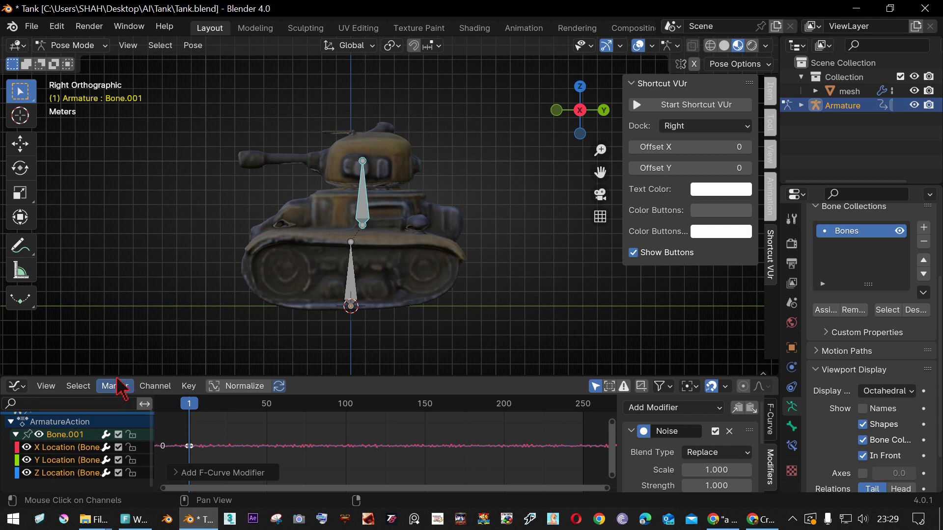
mouse_move(118, 373)
mouse_down()
mouse_move(172, 222)
mouse_move(157, 358)
mouse_up()
mouse_move(189, 408)
mouse_down()
mouse_move(311, 400)
mouse_move(219, 427)
mouse_up()
scroll(304, 407, up, 1)
scroll(291, 416, up, 1)
Step: With the playhead at frame 1, select Bone.001 and set Transform Orientation to Local
middle_drag(422, 292, 483, 304)
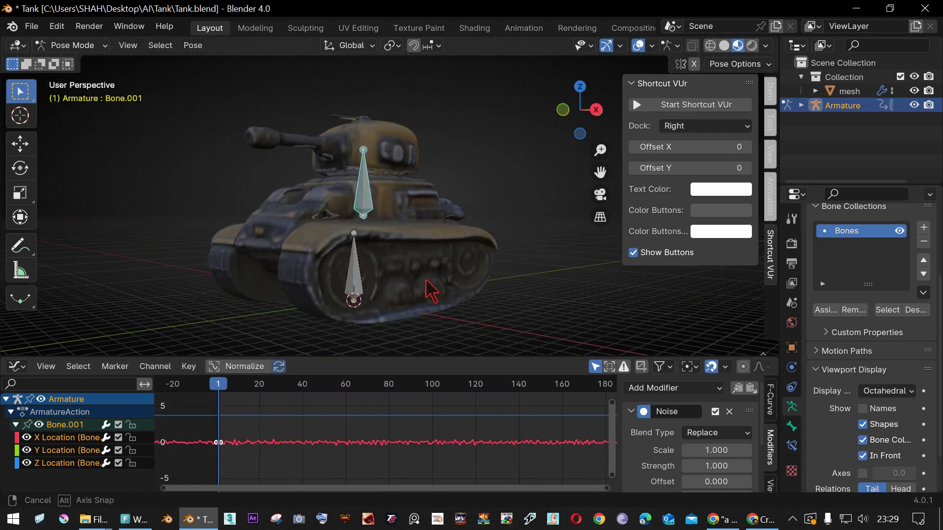
key(shift+space)
key(g)
click(380, 261)
middle_drag(417, 250, 371, 192)
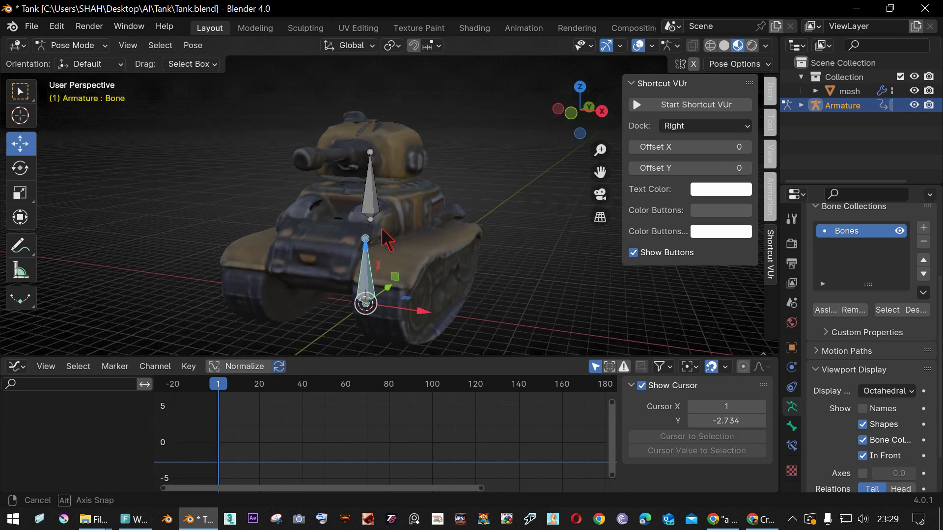
click(367, 185)
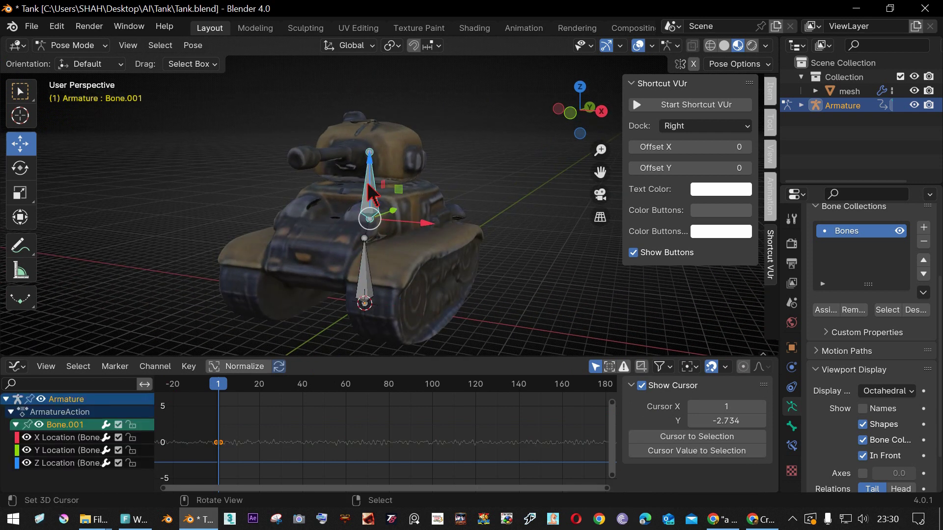
click(351, 45)
click(338, 104)
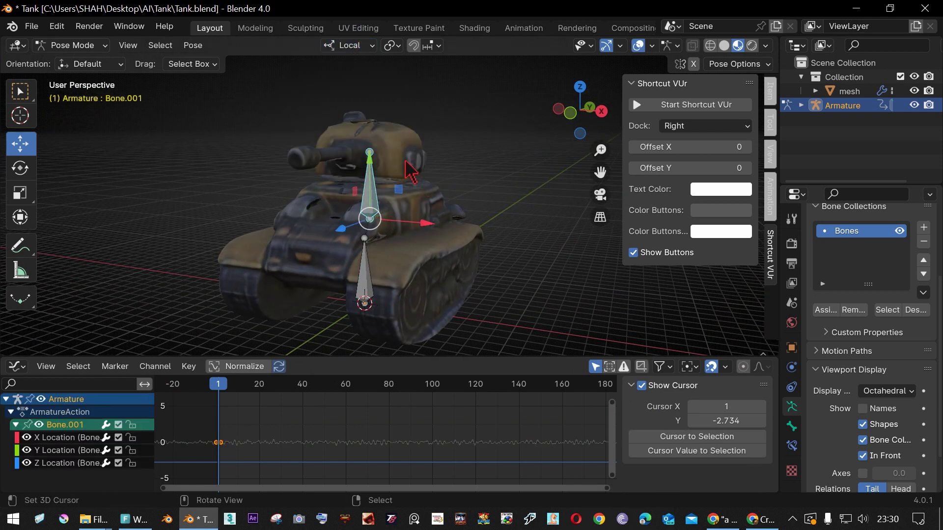
middle_drag(392, 184, 368, 211)
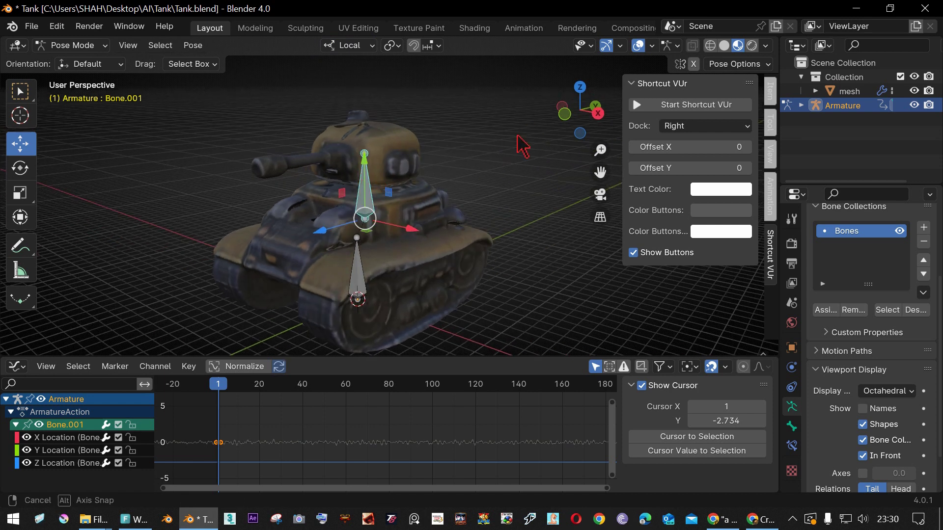
middle_drag(522, 146, 578, 101)
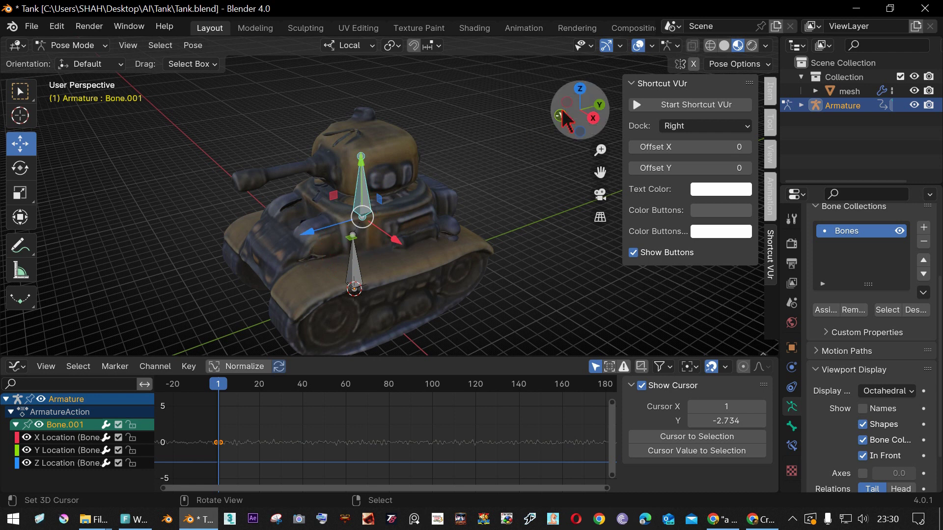
Step: Delete the X Location noise channel and preview the turret shake from frame 1
click(58, 463)
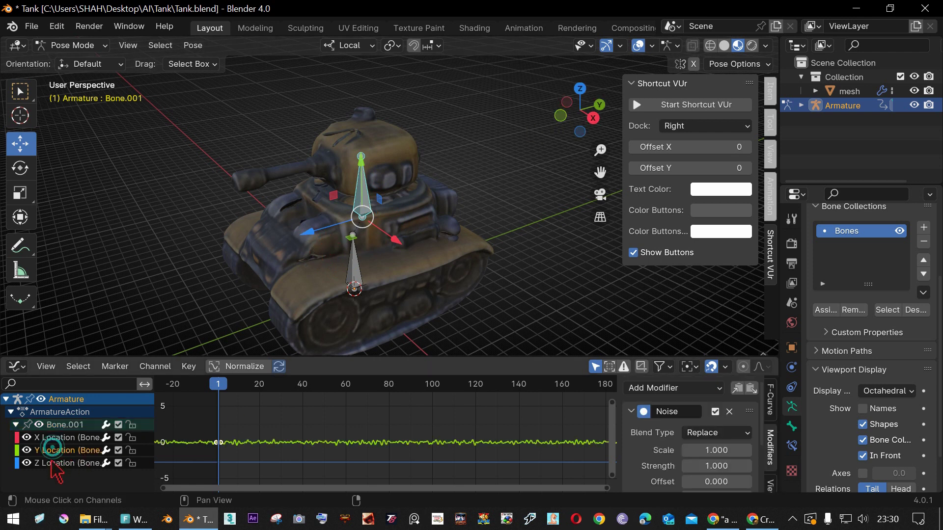
key(x)
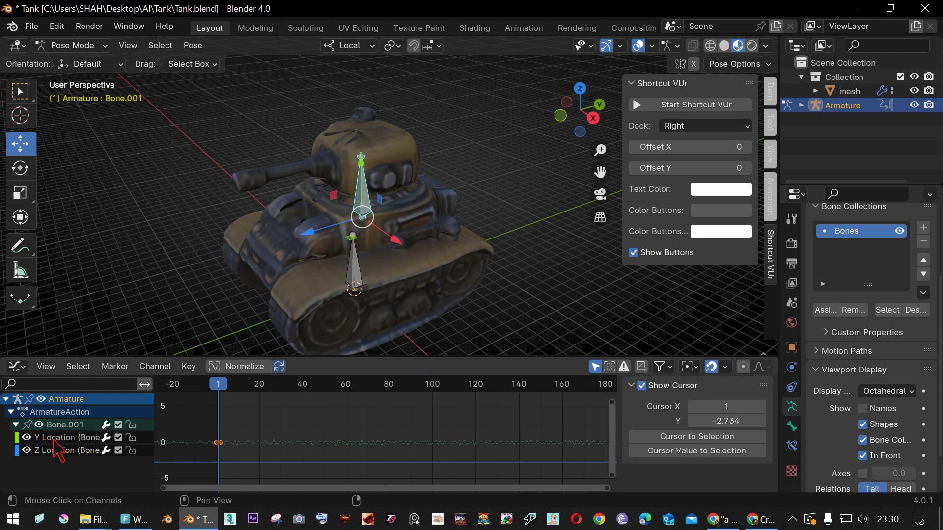
mouse_move(373, 314)
middle_down()
mouse_move(449, 279)
mouse_move(477, 239)
mouse_move(390, 255)
middle_up()
key(space)
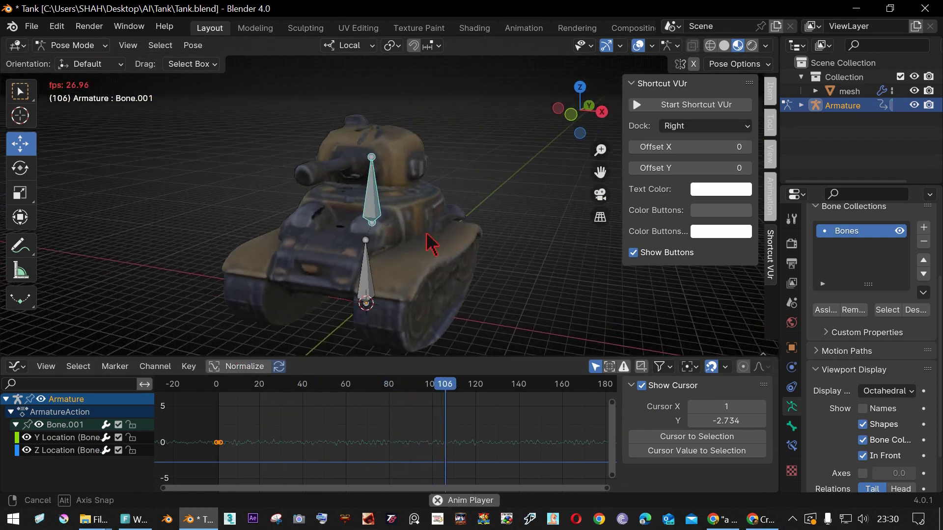
key(space)
drag(295, 457, 223, 481)
Step: Replay the shake up to frame 78, switch to Object Mode, and play the animation again
middle_drag(461, 282, 452, 220)
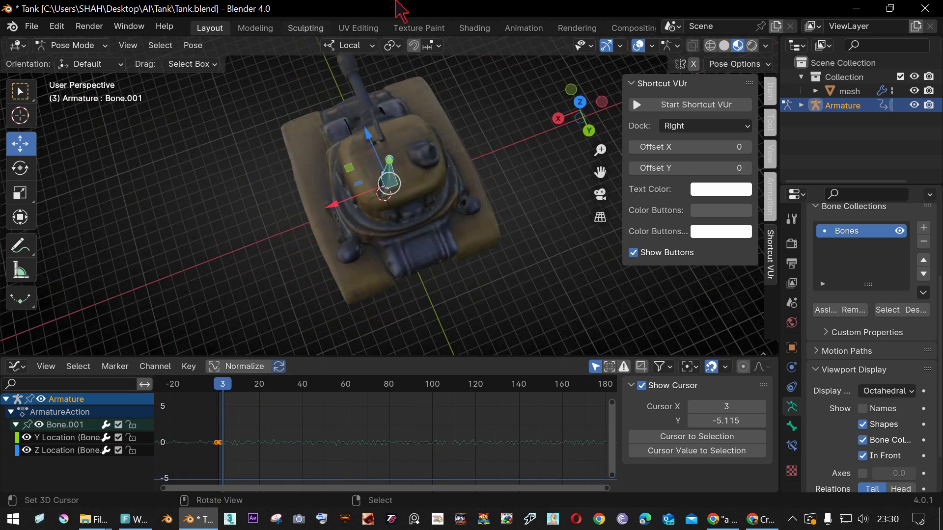
key(space)
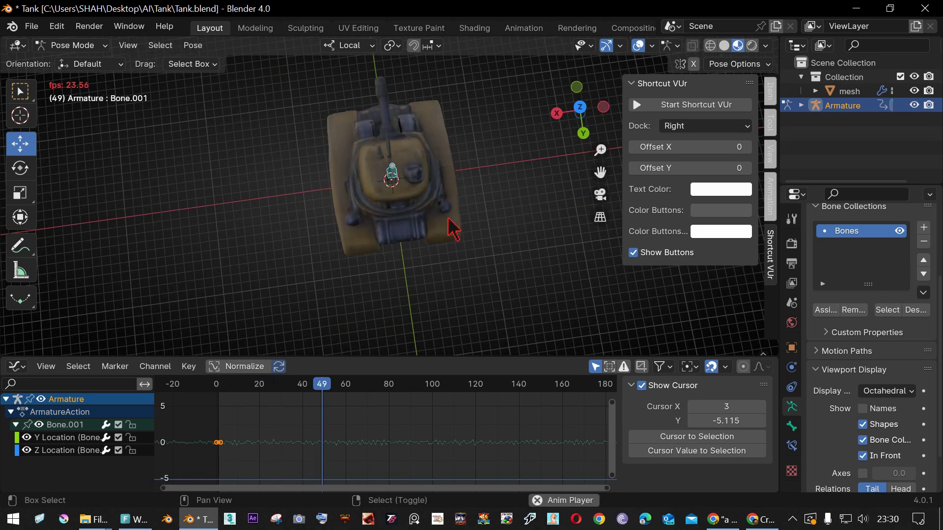
key(space)
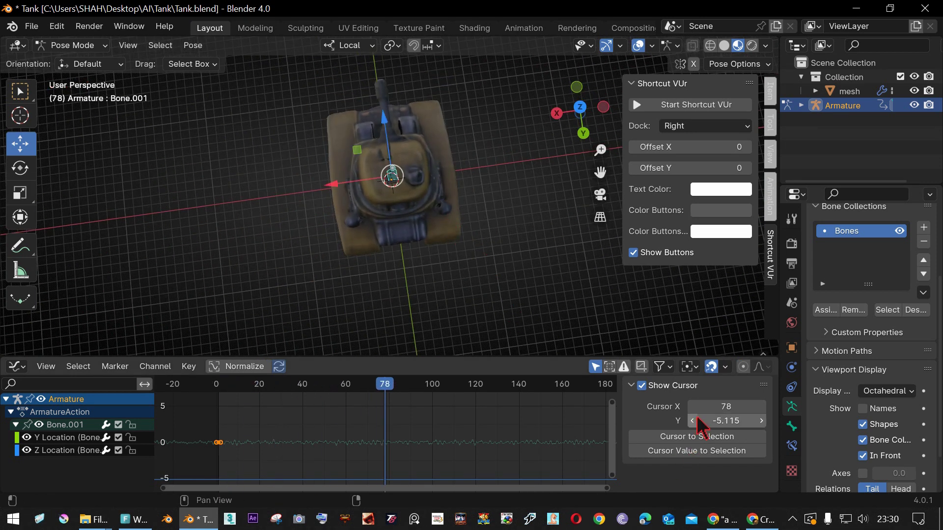
drag(717, 412, 751, 411)
key(Escape)
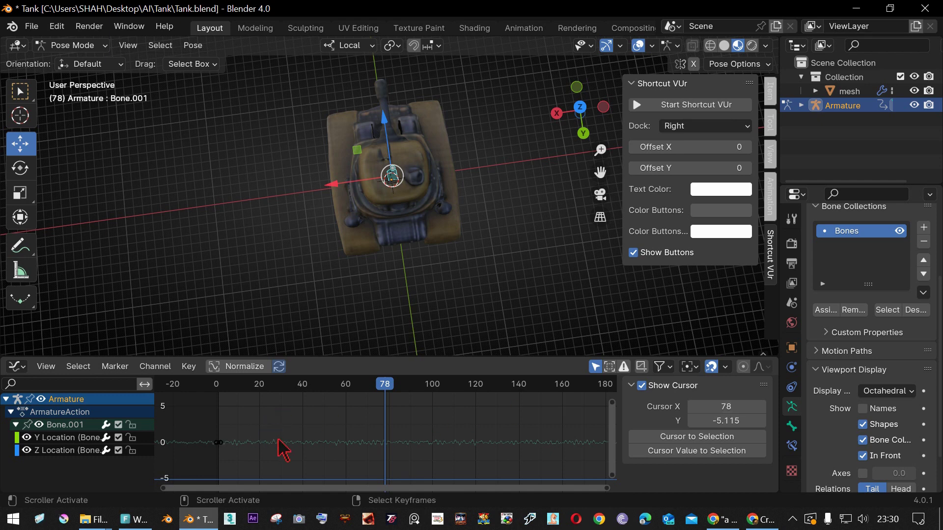
key(ctrl+Tab)
middle_drag(358, 345, 444, 258)
mouse_move(444, 259)
middle_down()
mouse_move(418, 227)
mouse_move(476, 204)
middle_up()
key(space)
Step: Stop playback, put the armature back in Pose Mode, and select the Y Location channel
middle_drag(426, 231, 490, 224)
key(space)
click(397, 211)
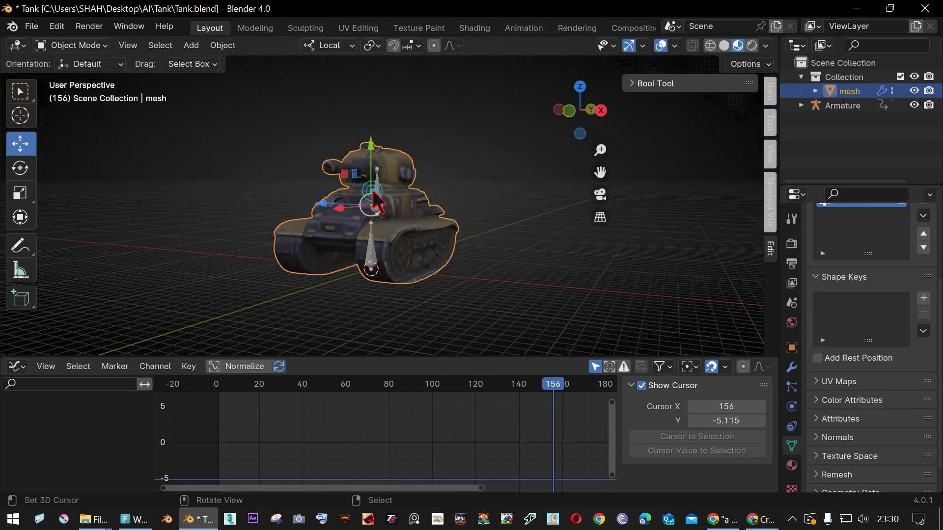
click(382, 199)
key(ctrl+Tab)
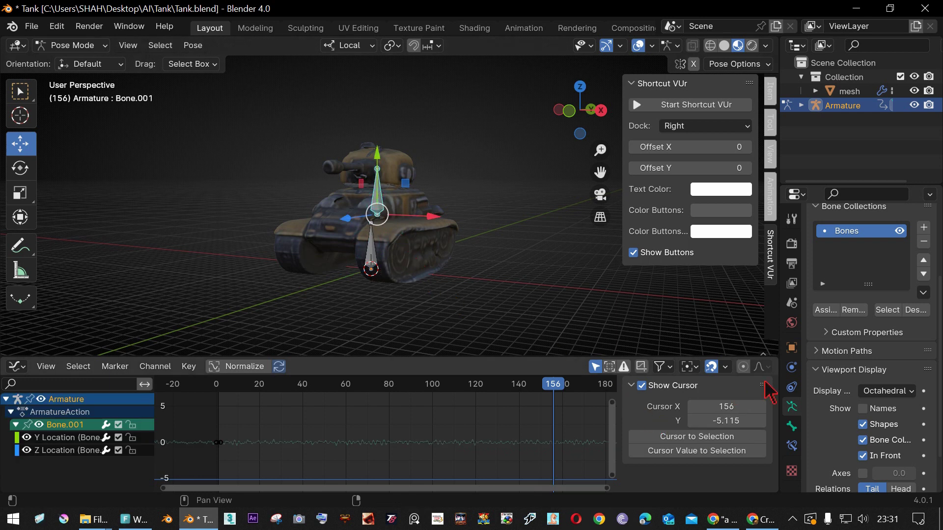
click(631, 385)
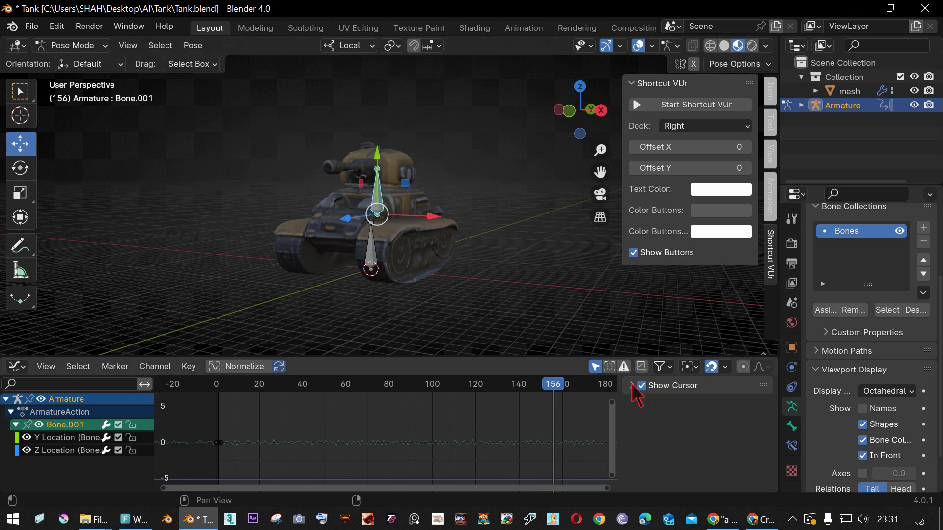
click(70, 438)
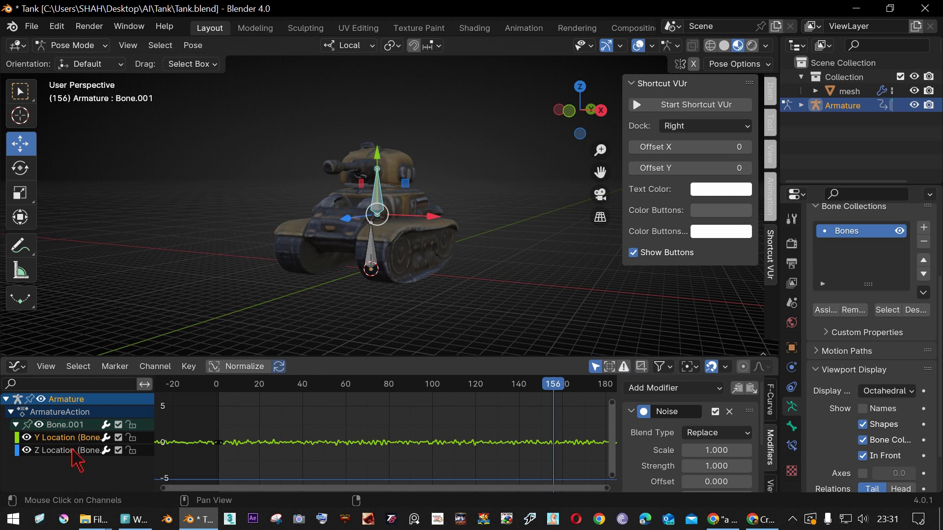
Step: Enlarge the Graph Editor, preview the shake, then view the tank in Object Mode with material preview
drag(389, 355, 388, 311)
mouse_move(393, 295)
middle_down()
mouse_move(504, 231)
mouse_move(375, 261)
middle_up()
key(space)
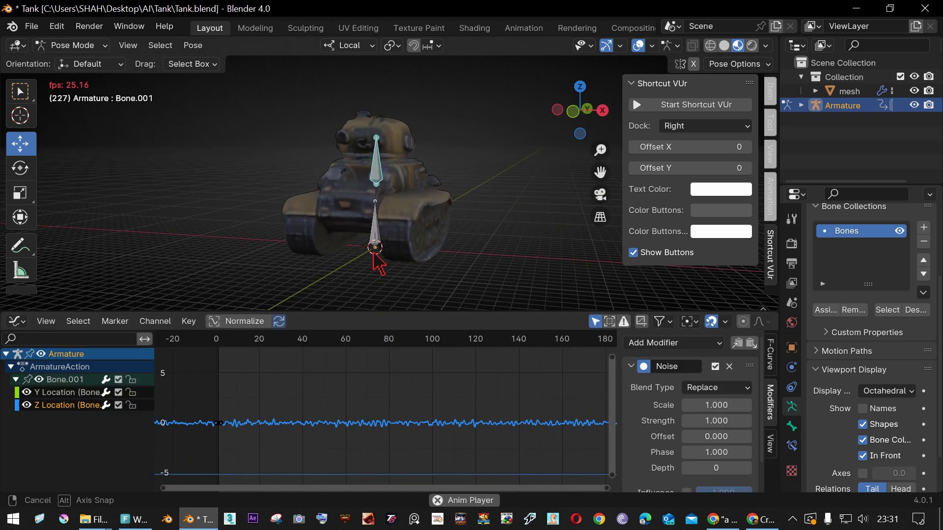
key(shift+z)
key(space)
key(ctrl+Tab)
key(ctrl+Tab)
key(ctrl+Tab)
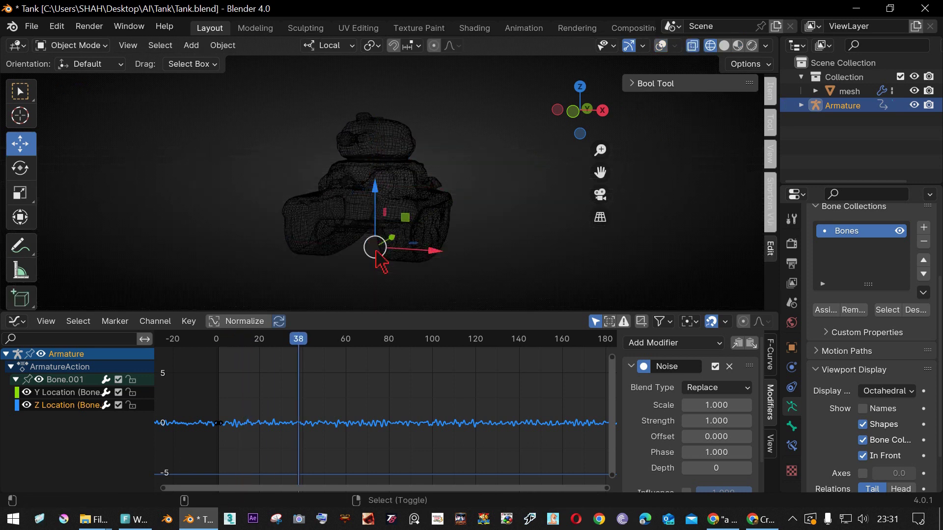
click(738, 45)
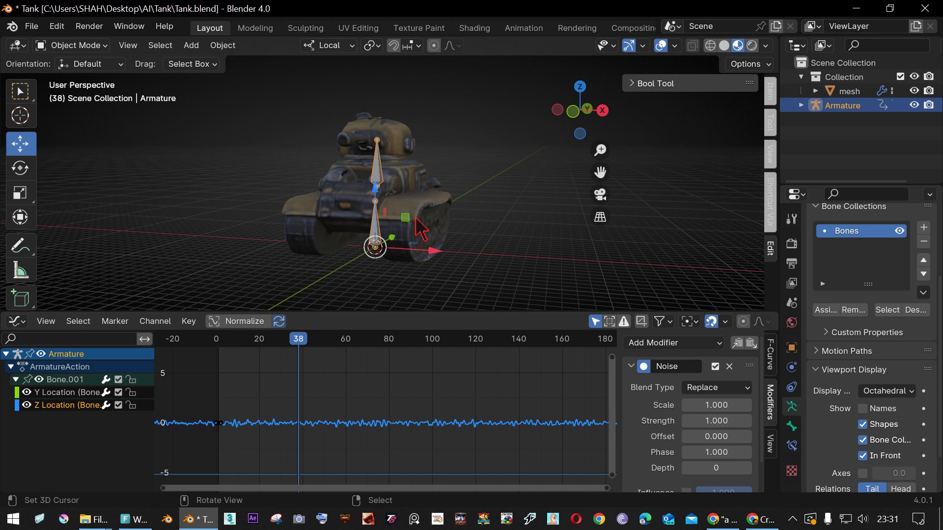
Step: Set the Z Location Noise modifier Scale to 4.8
key(space)
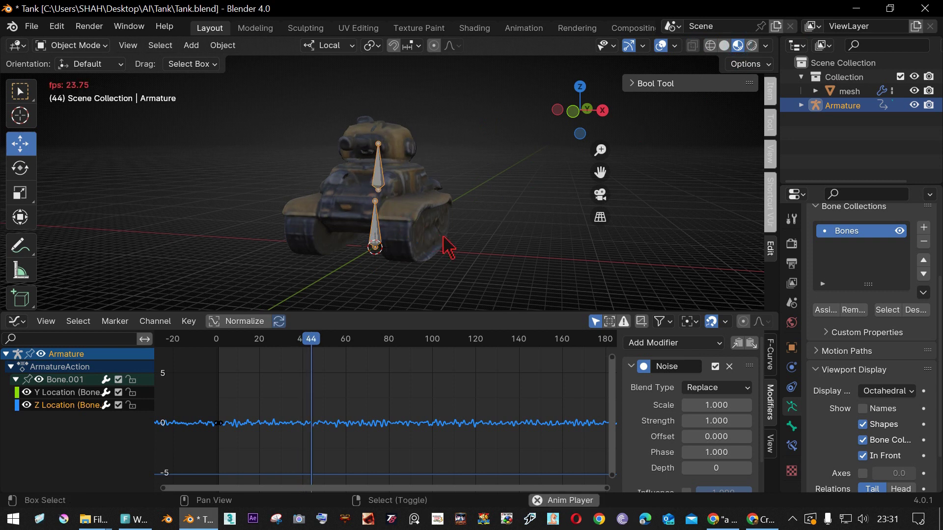
key(space)
click(706, 405)
text(4.8)
key(Return)
Step: Raise the noise Scale and adjust the Y Location channel's Scale while previewing playback
drag(705, 405, 726, 405)
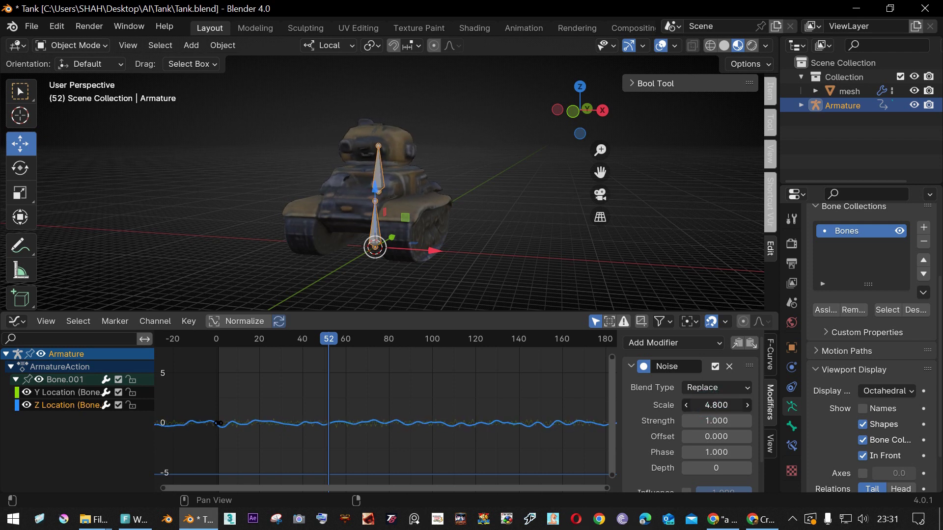
key(space)
key(space)
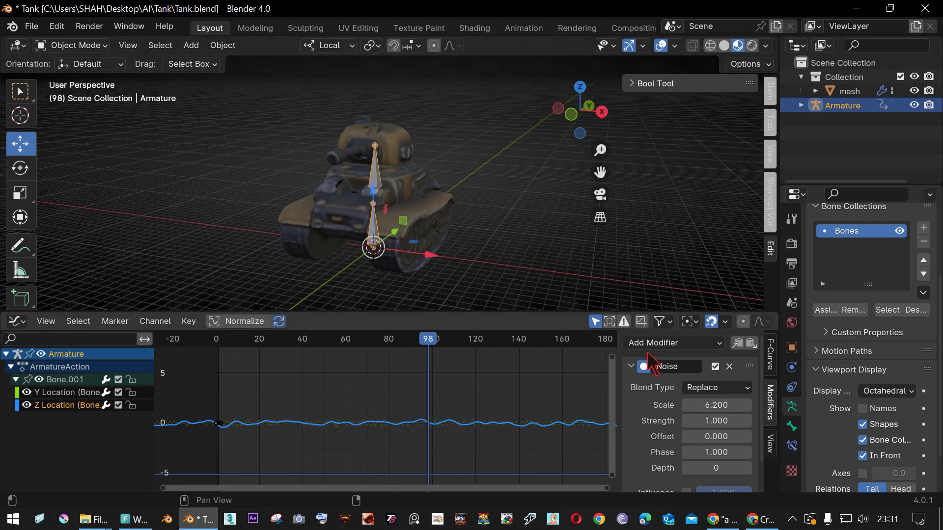
click(69, 392)
drag(715, 405, 707, 405)
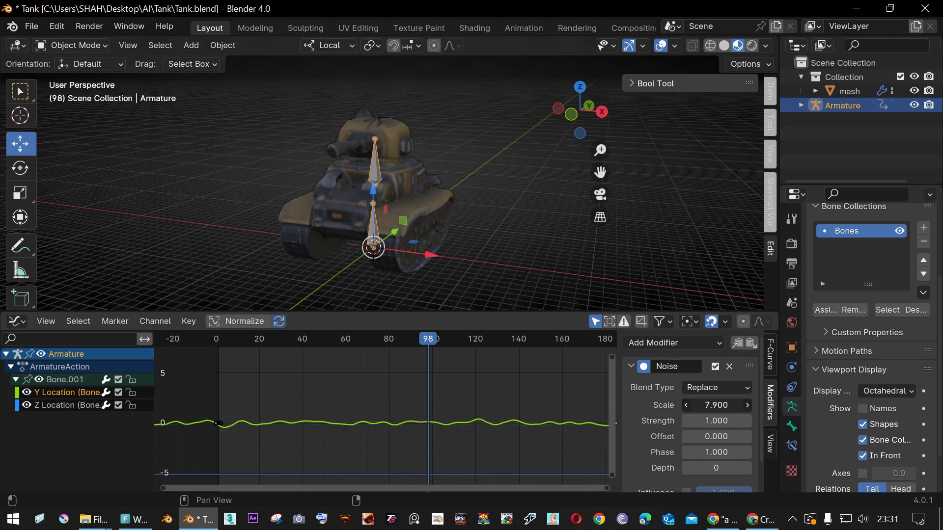
key(space)
Step: Settle the Y Location noise at Scale 4.1 and Strength 0.2
mouse_move(501, 280)
middle_down()
mouse_move(339, 278)
mouse_move(349, 278)
middle_up()
drag(723, 411, 724, 410)
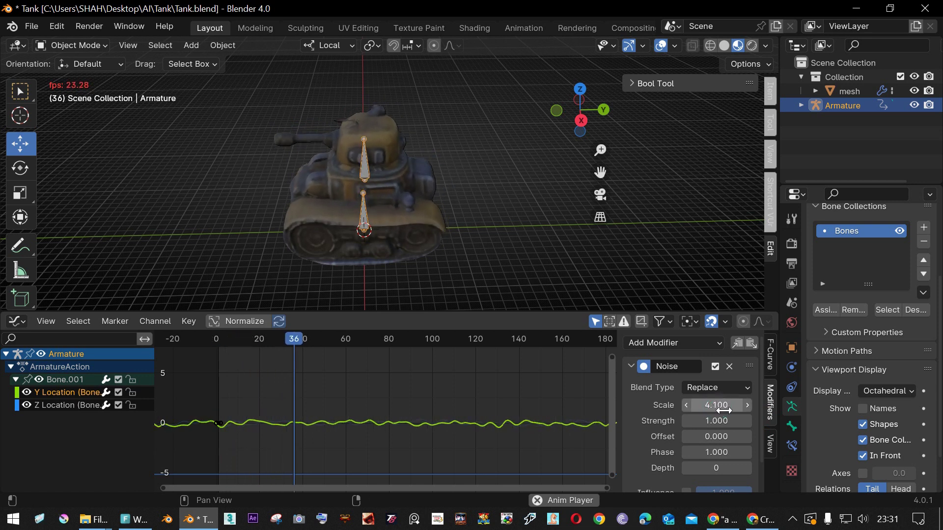
mouse_move(726, 421)
mouse_down()
mouse_move(697, 421)
mouse_move(722, 423)
mouse_up()
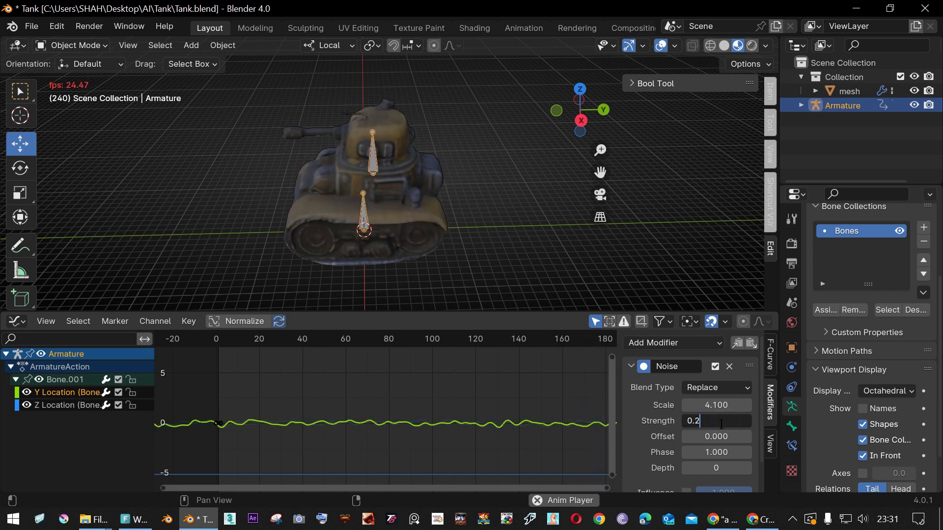
key(Return)
drag(712, 404, 716, 412)
text(0.200)
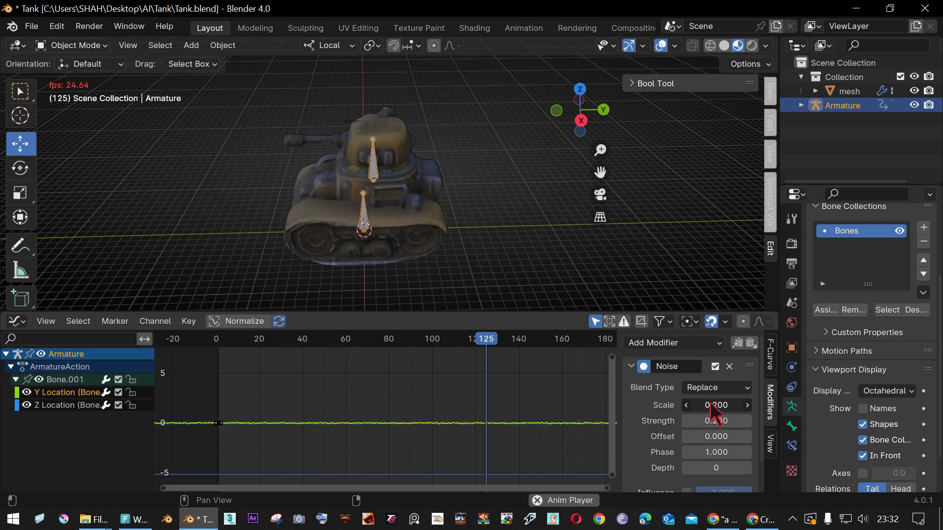
Step: Set the Z Location noise Strength to 0.2 and bring up the list of addable objects
click(76, 409)
text(0.2)
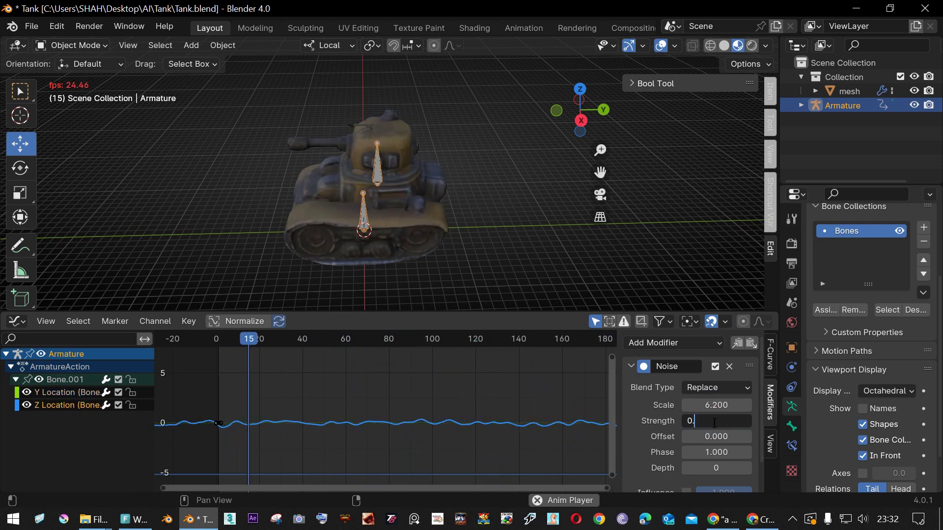
key(Return)
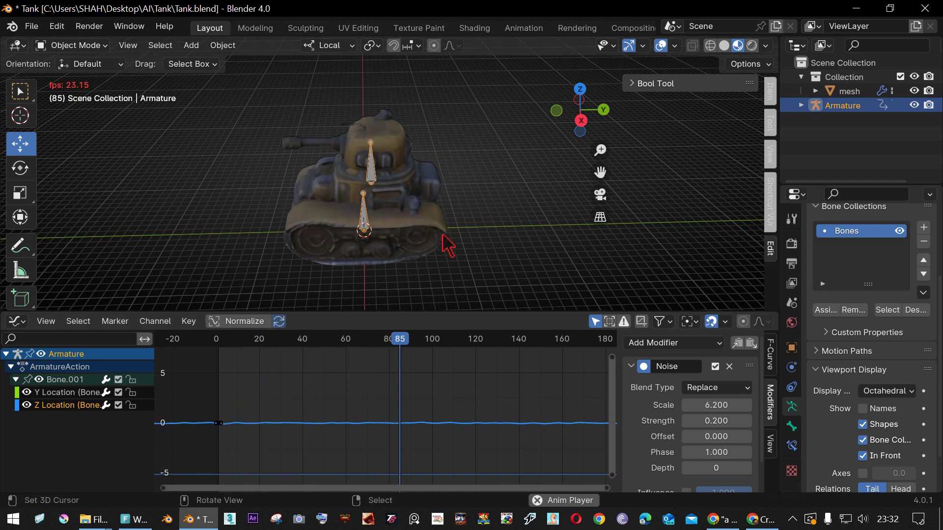
mouse_move(452, 260)
middle_down()
mouse_move(554, 242)
mouse_move(466, 249)
mouse_move(508, 248)
middle_up()
middle_drag(457, 250, 410, 227)
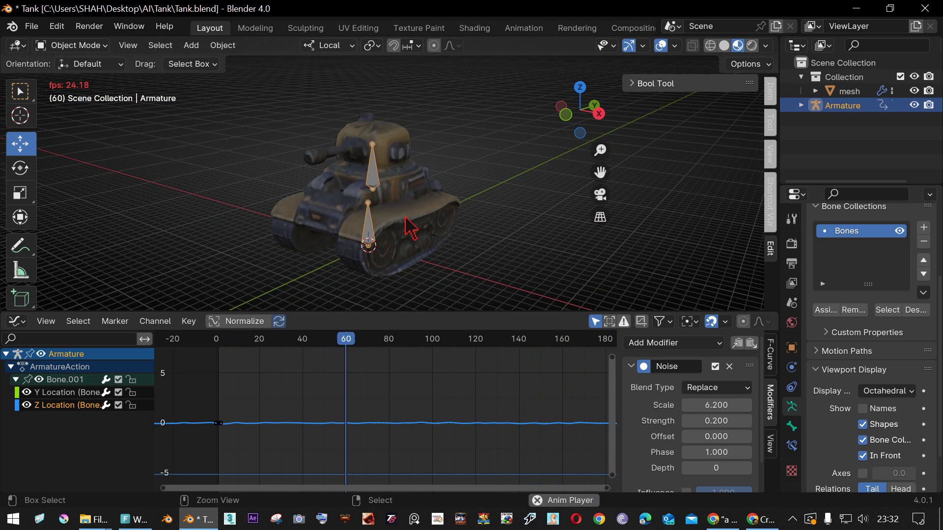
key(shift+a)
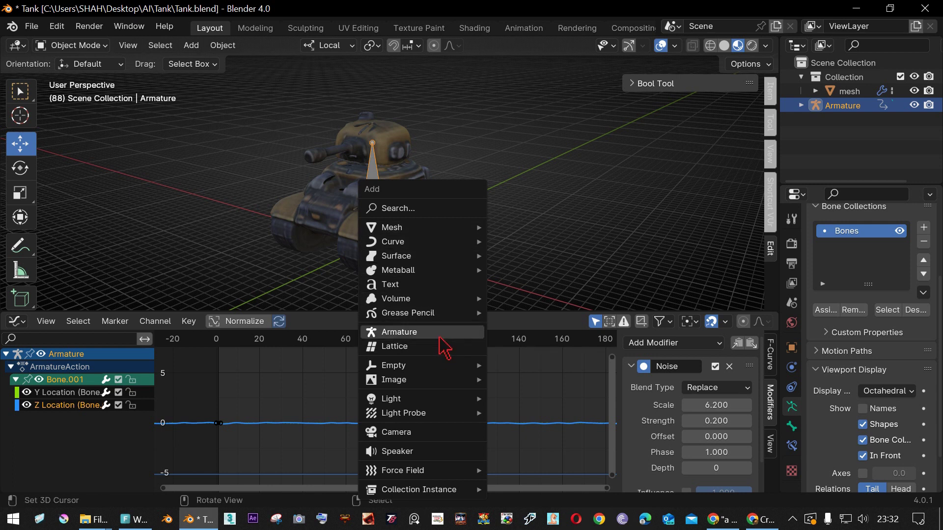
mouse_move(412, 365)
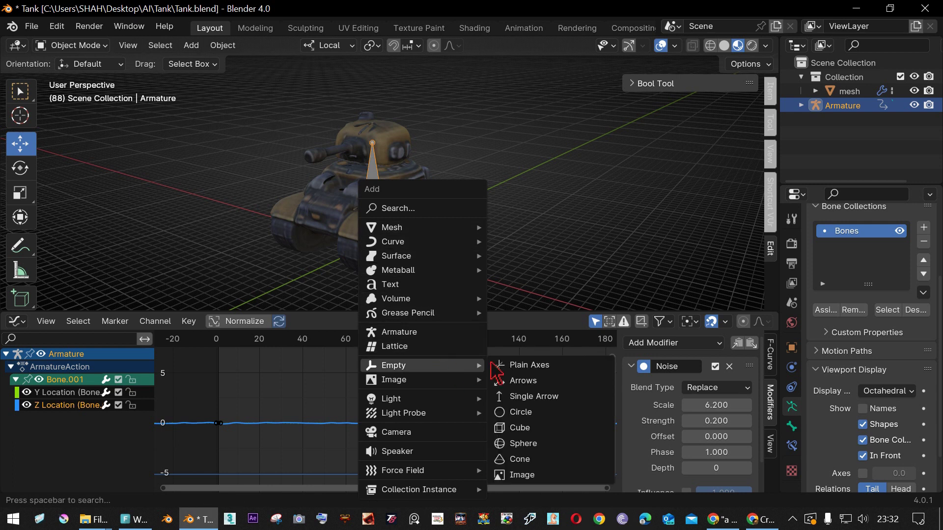
Step: Add a Plain Axes empty and scale it up around the tank
click(524, 369)
mouse_move(459, 284)
middle_down()
mouse_move(452, 195)
mouse_move(526, 195)
mouse_move(472, 224)
mouse_move(436, 279)
middle_up()
scroll(436, 278, down, 3)
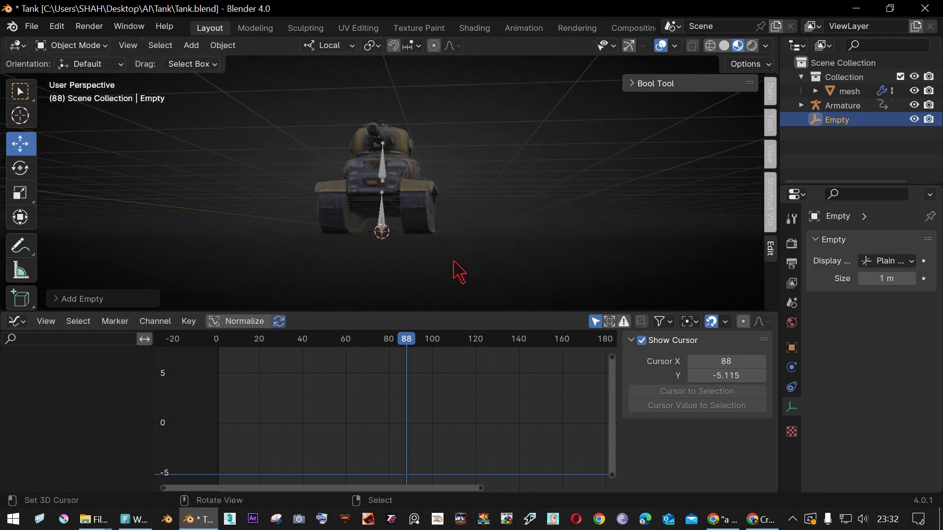
key(s)
click(354, 138)
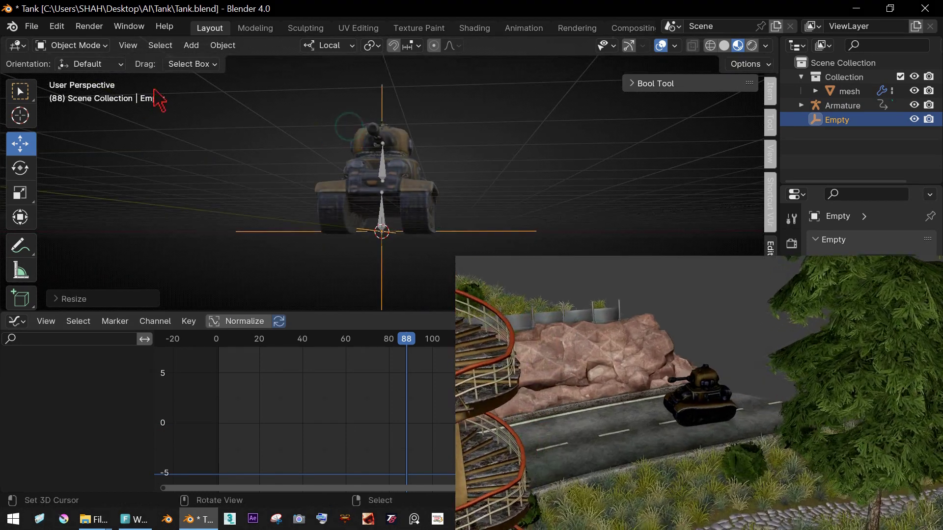
middle_drag(147, 96, 3, 211)
Step: Parent the tank mesh and armature to the empty, then play and start moving the empty
click(414, 162)
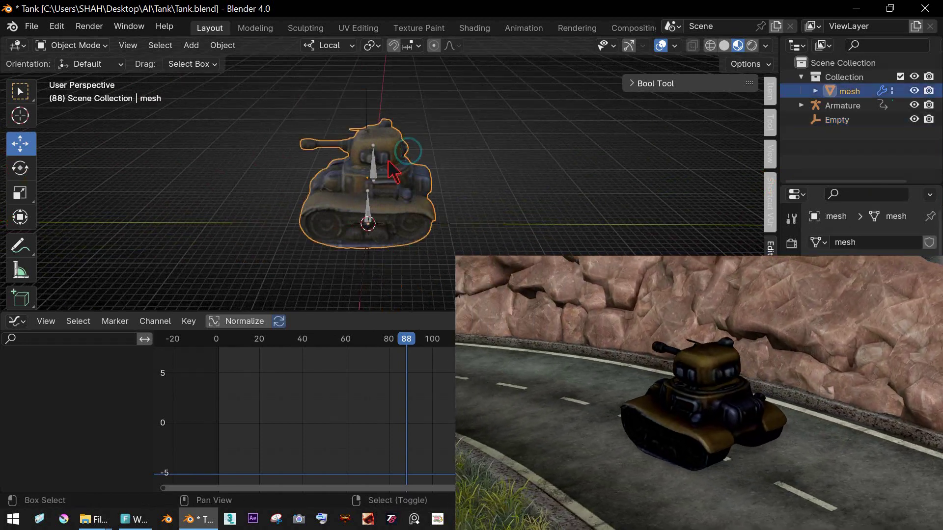
shift+click(374, 172)
shift+click(476, 226)
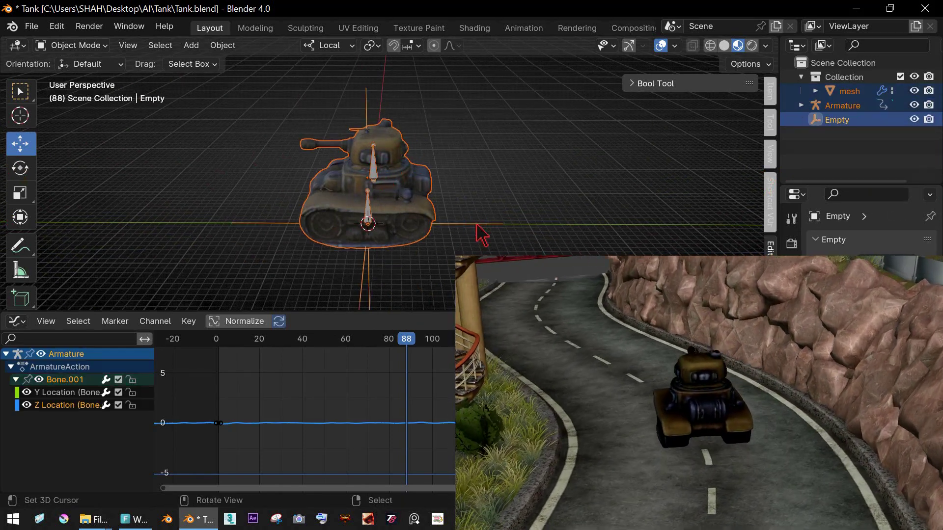
key(ctrl+p)
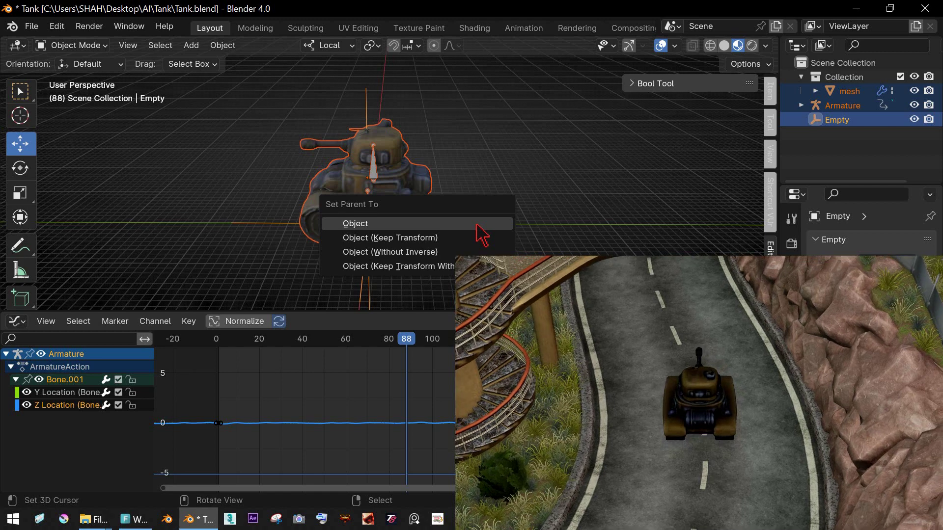
click(475, 226)
click(487, 227)
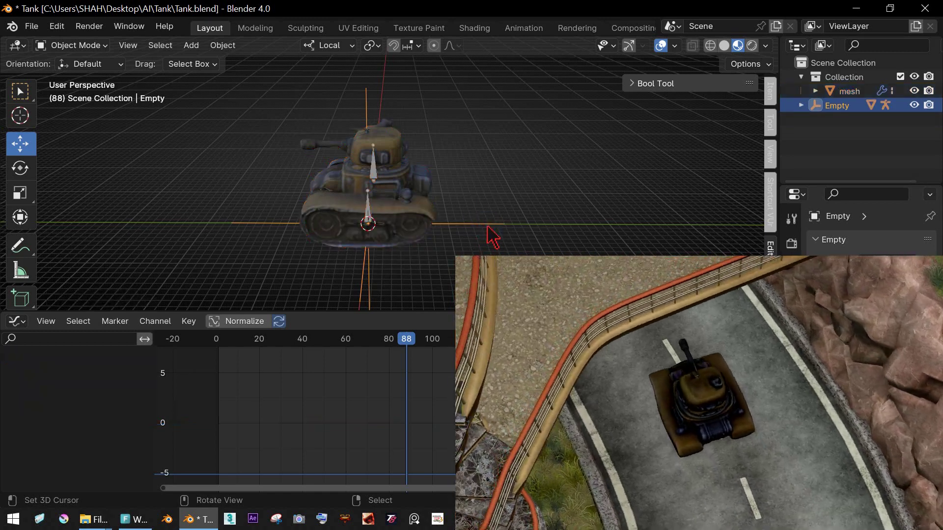
key(space)
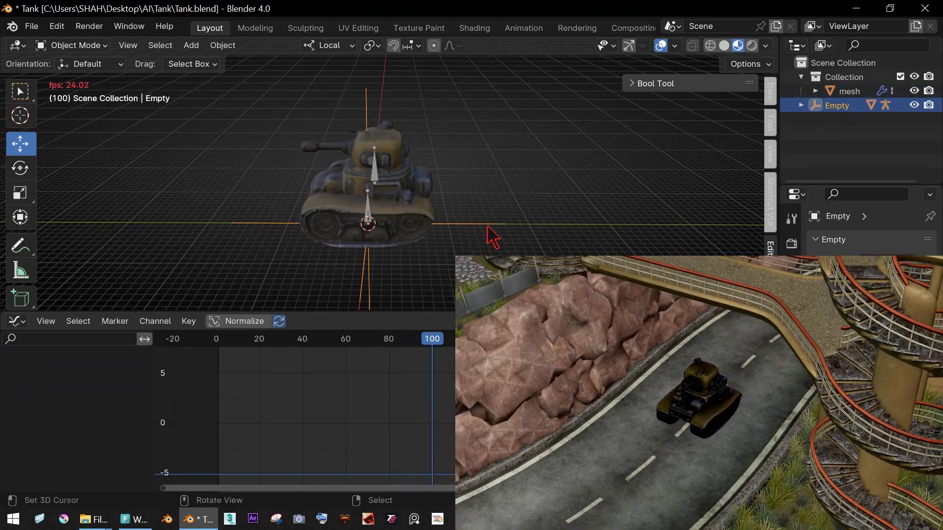
key(g)
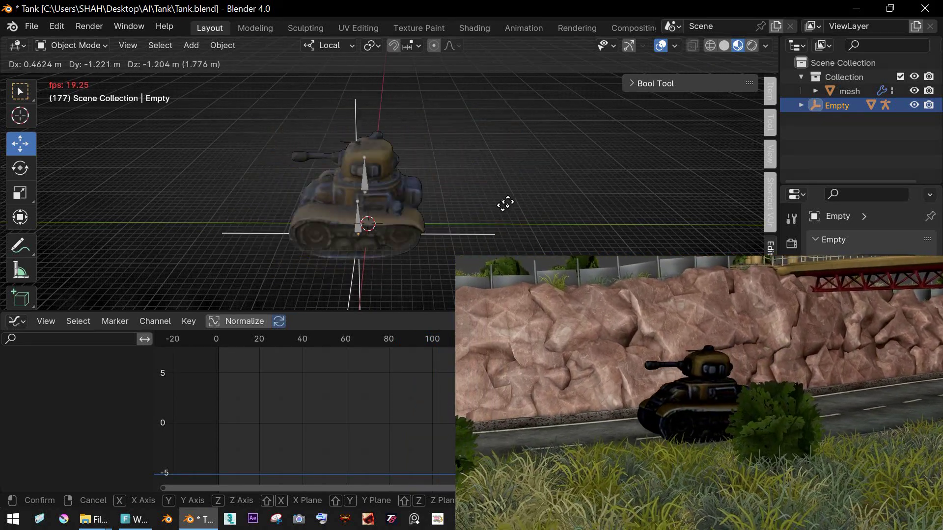
Step: Move the empty-parented tank away from the origin and keyframe its location
click(505, 204)
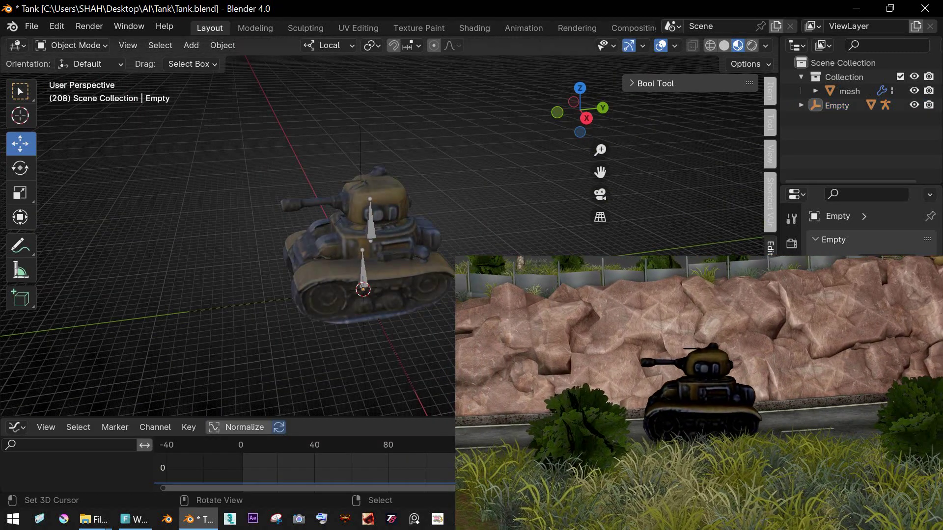
scroll(363, 245, down, 5)
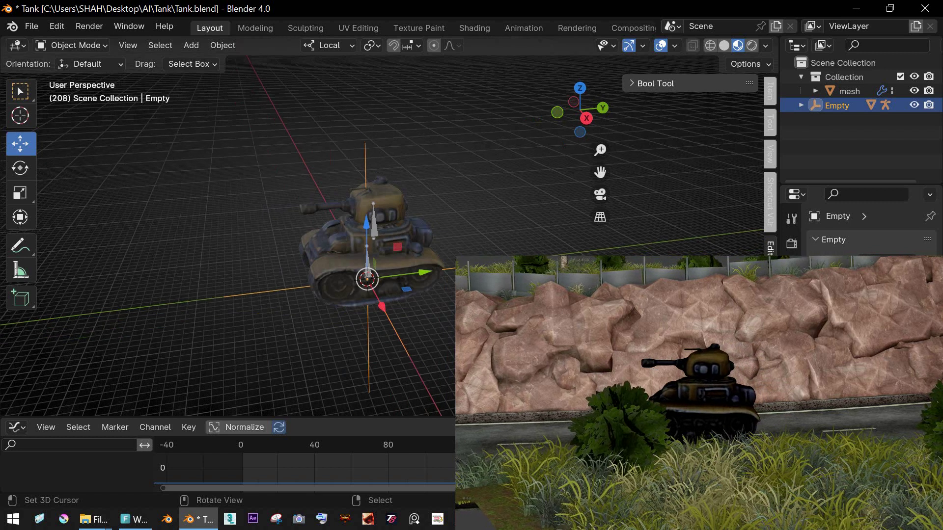
key(g)
click(559, 221)
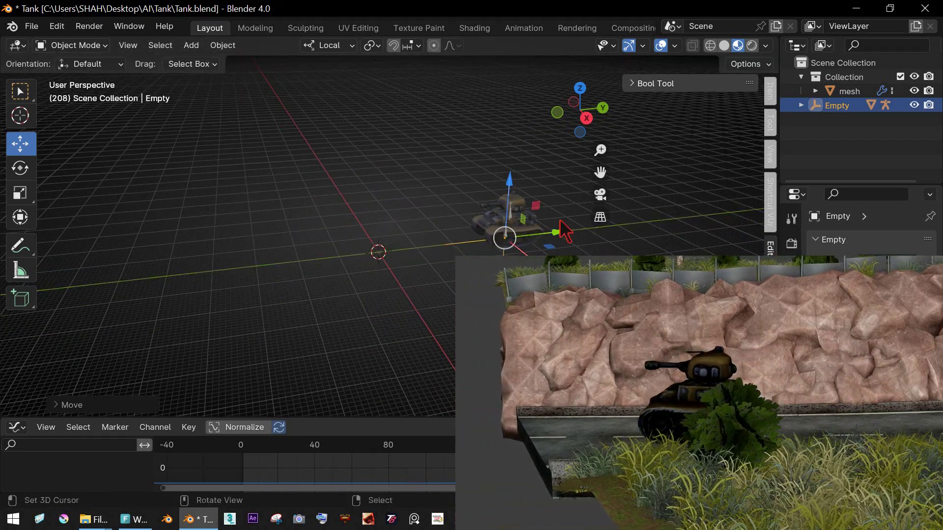
key(i)
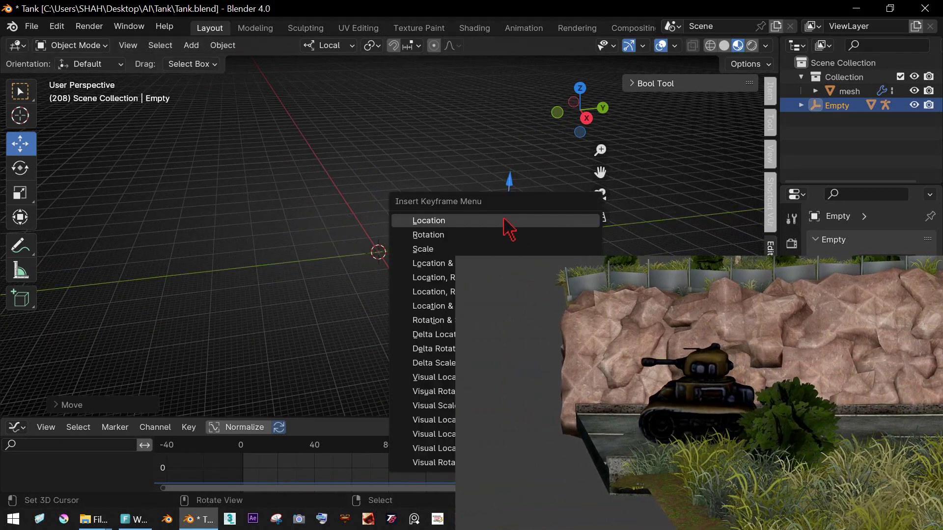
click(503, 220)
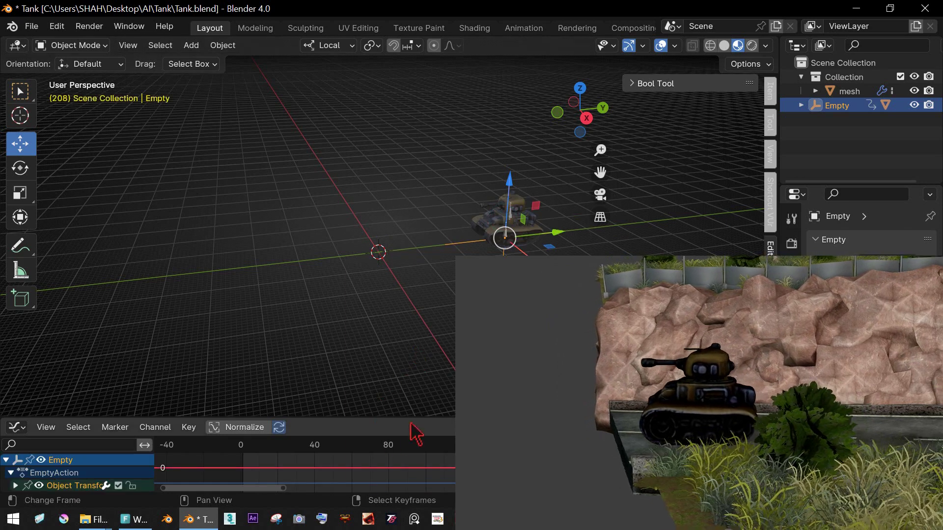
Step: Keyframe the tank's starting location at frame 1
key(shift+s)
click(450, 273)
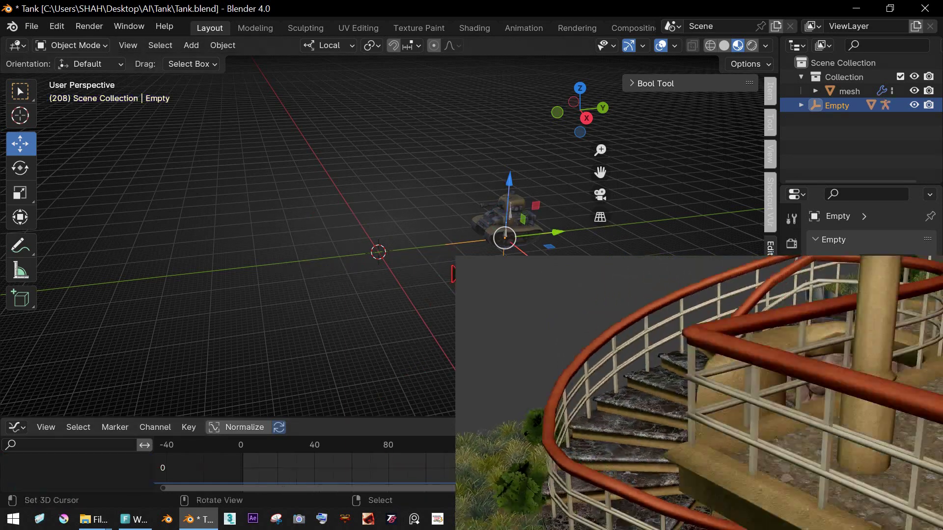
drag(301, 441, 242, 469)
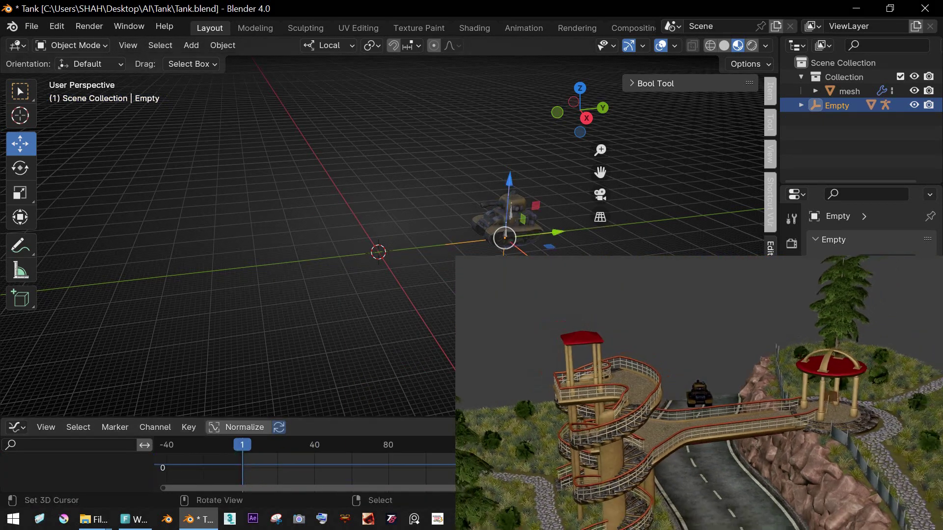
key(i)
click(558, 251)
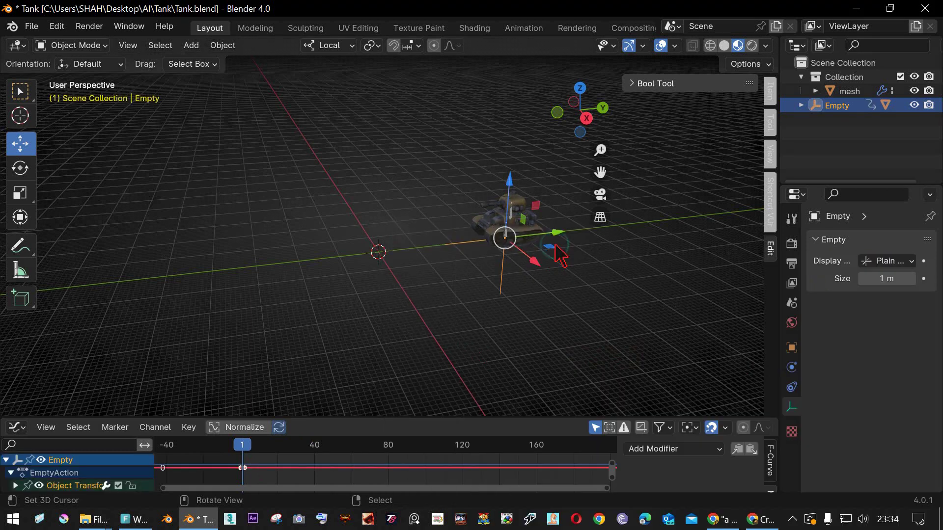
Step: At frame 160, slide the tank along the Y axis and keyframe its end location
drag(563, 241, 433, 254)
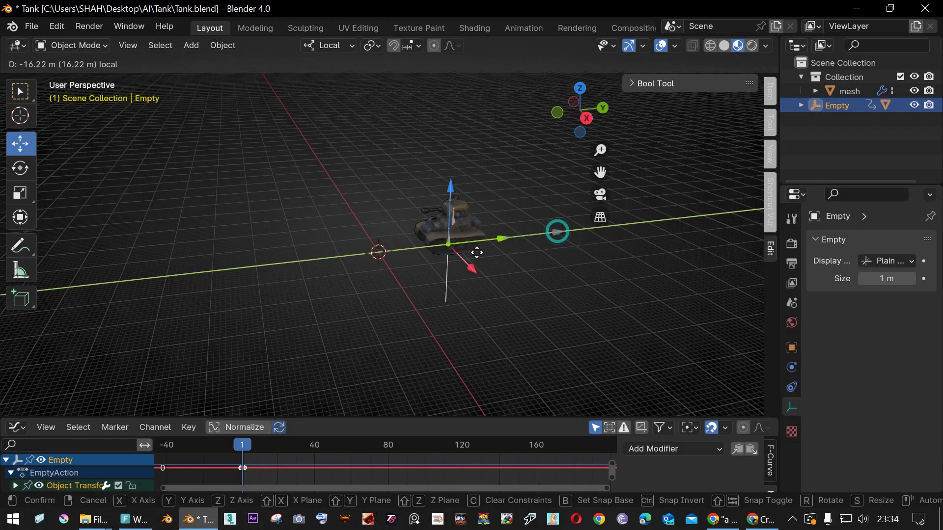
key(Escape)
drag(251, 448, 481, 447)
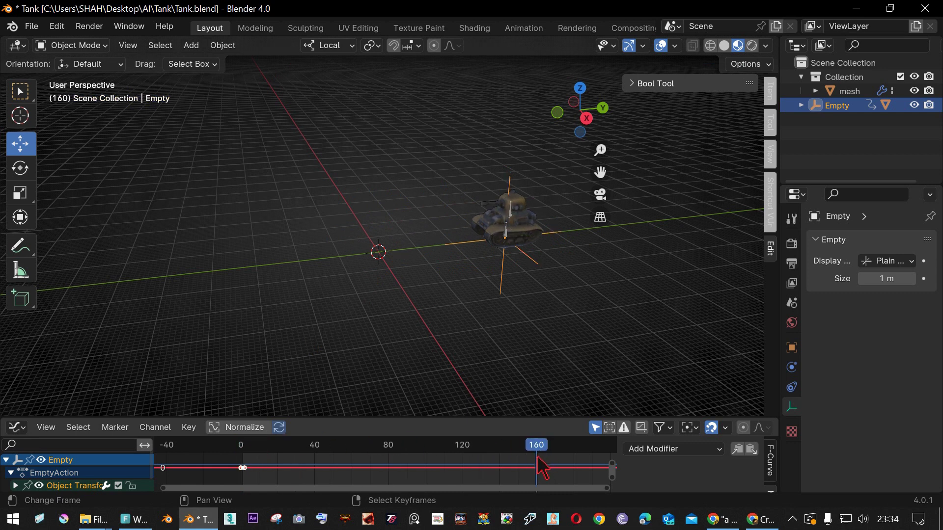
drag(559, 235, 228, 302)
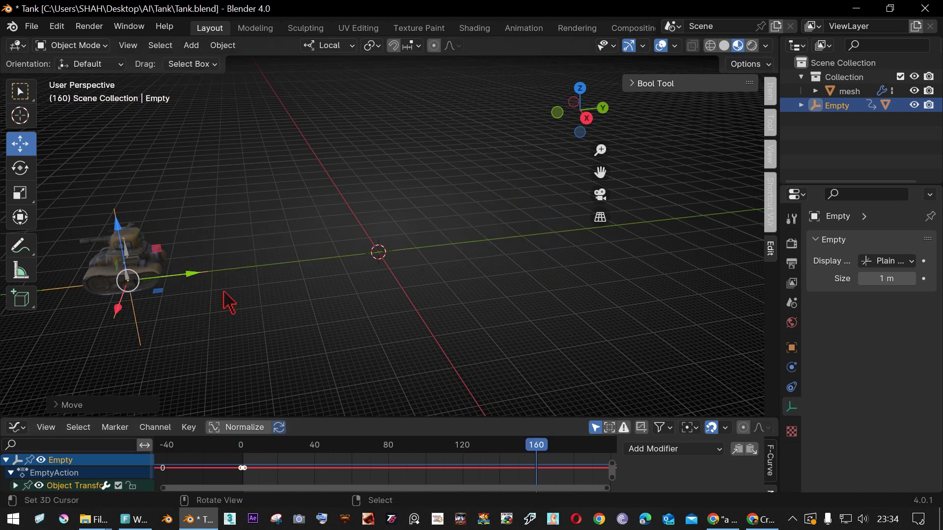
key(i)
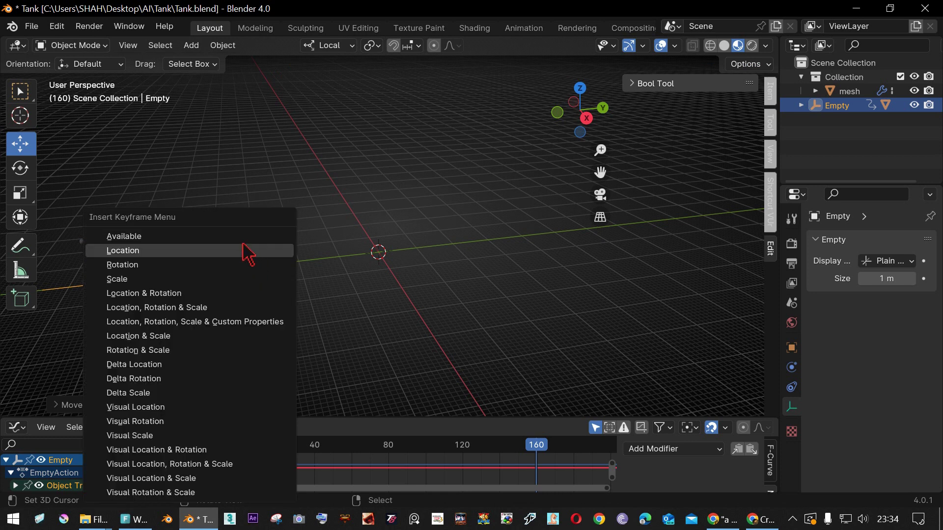
click(238, 250)
Step: Play the driving animation and preview it with viewport overlays hidden
middle_drag(347, 269, 431, 259)
key(space)
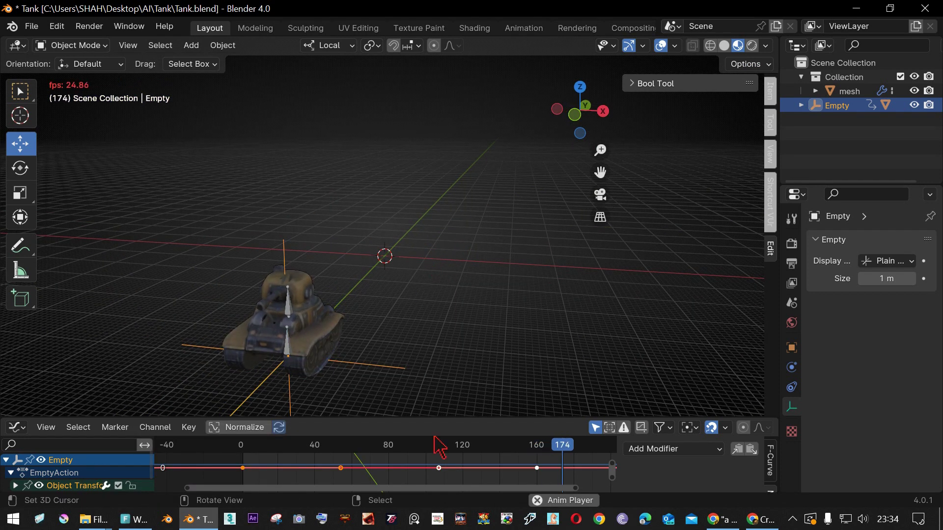
scroll(338, 290, up, 2)
scroll(383, 260, up, 1)
scroll(397, 254, up, 2)
key(shift+alt+z)
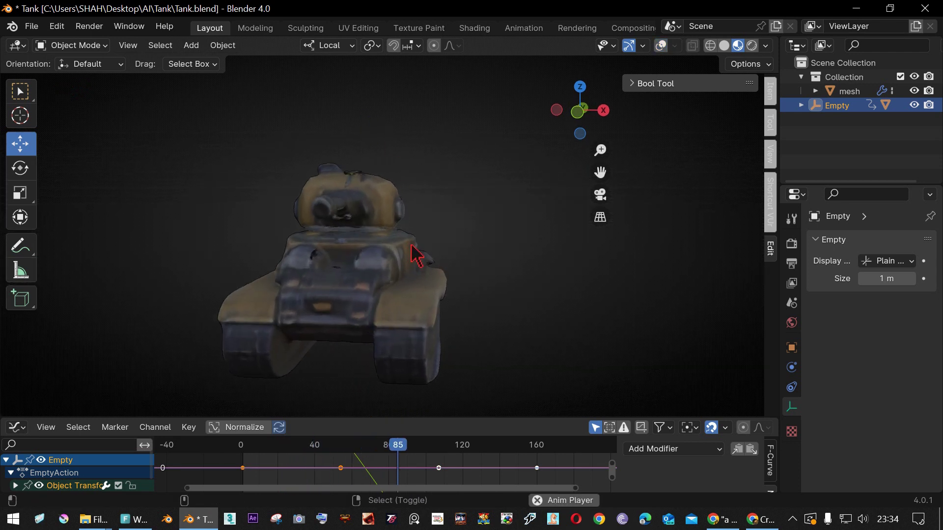